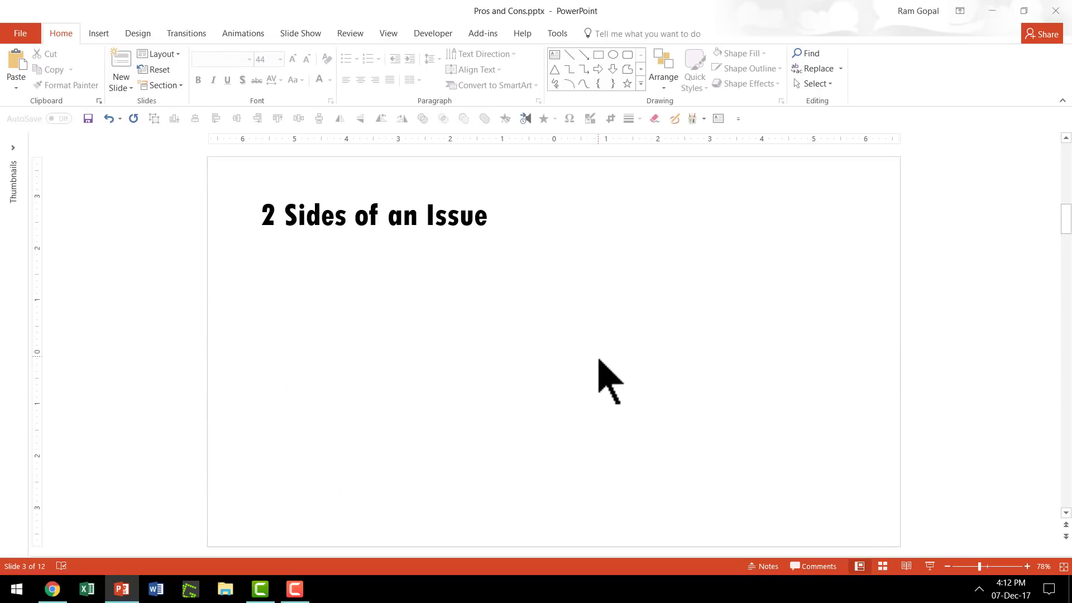
# Draw a solid blue circle below the title with the Oval shape.
pyautogui.click(640, 84)
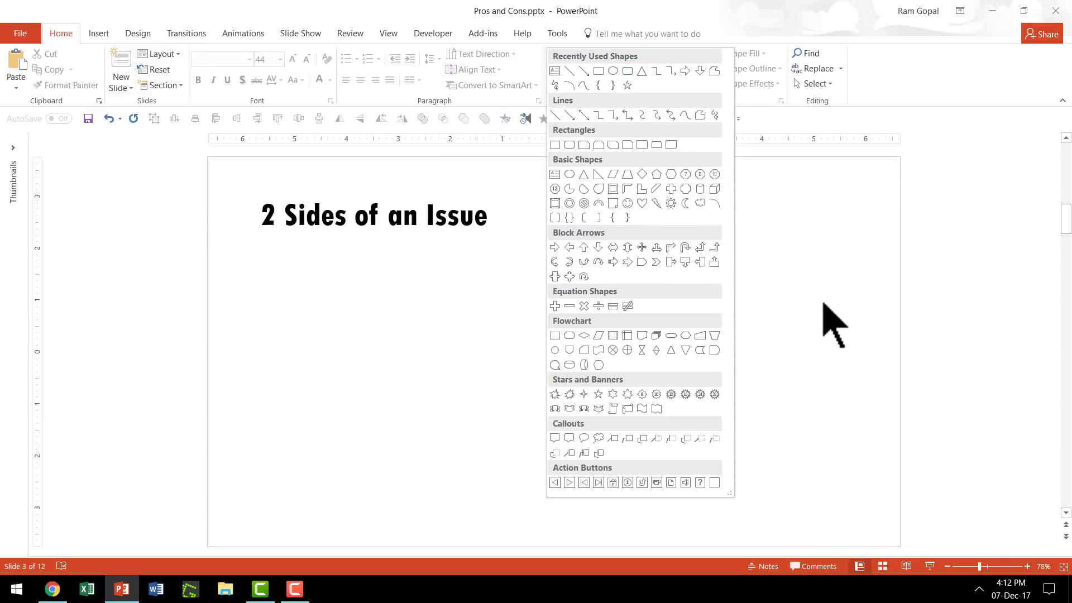
pyautogui.click(569, 174)
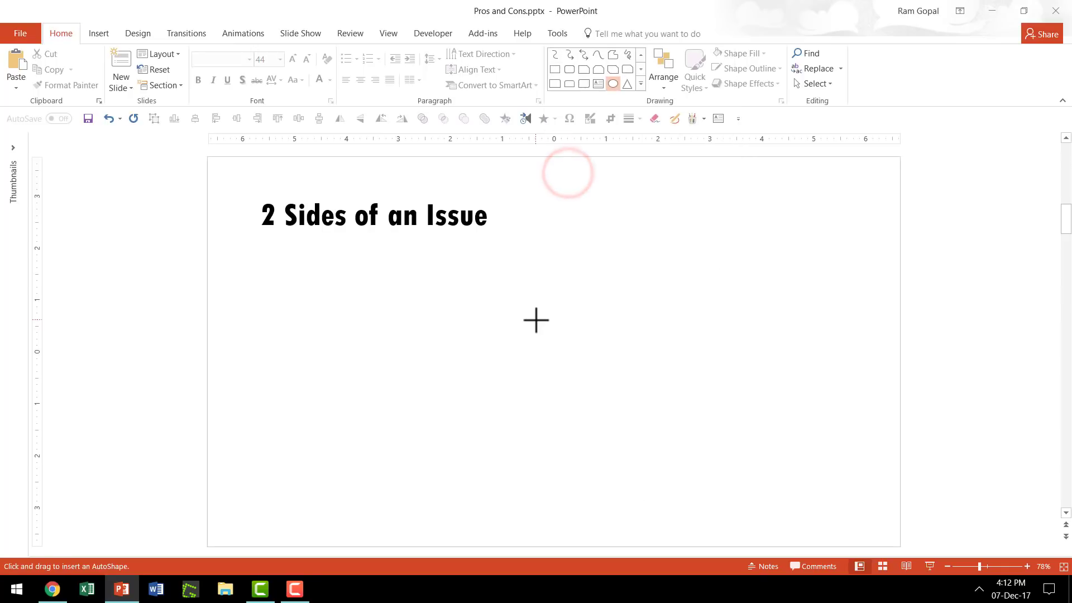
pyautogui.moveTo(504, 312); pyautogui.dragTo(608, 446)
pyautogui.click(577, 370)
pyautogui.click(674, 368)
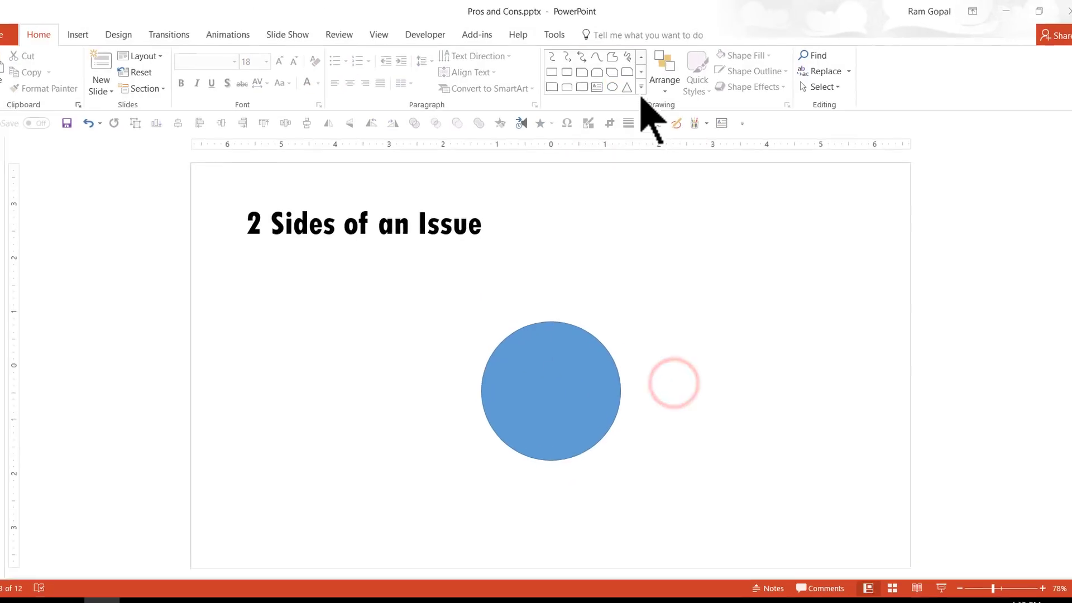
# Start drawing a larger Hollow ring shape around the circle.
pyautogui.click(640, 87)
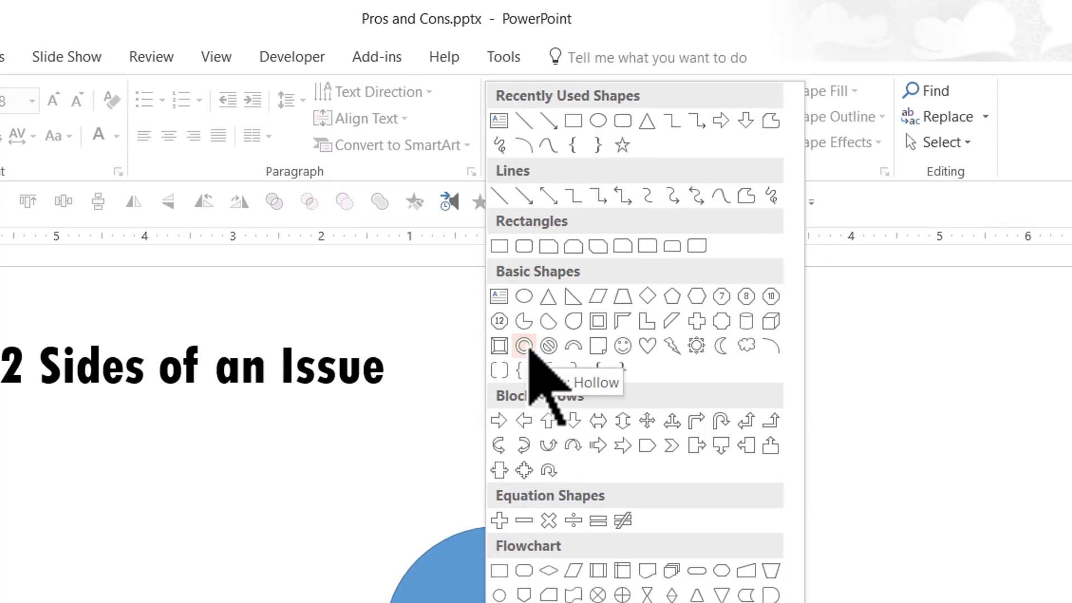
pyautogui.click(528, 349)
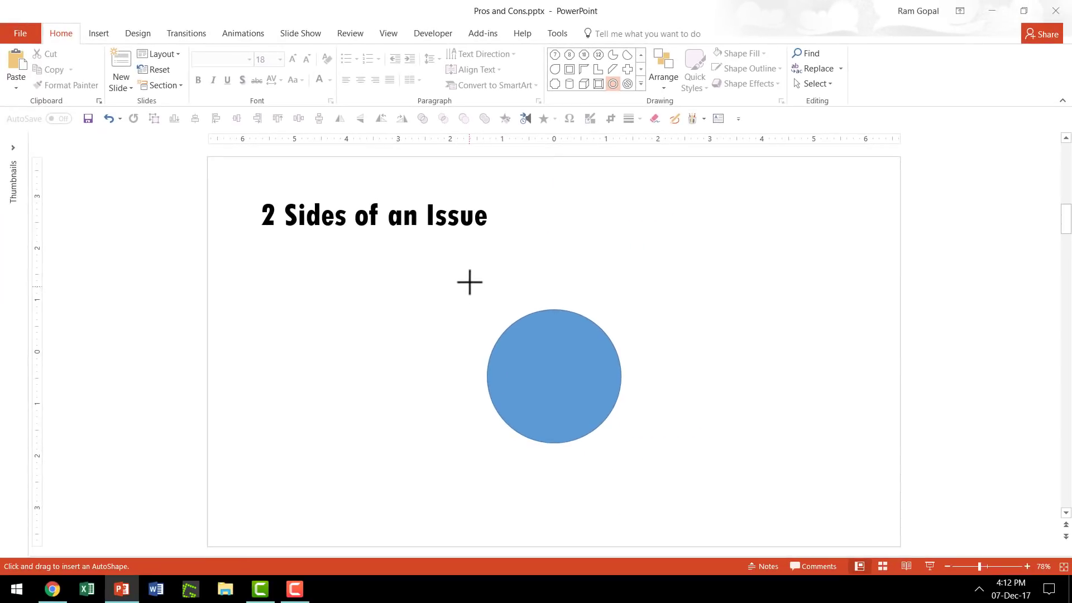
pyautogui.moveTo(485, 286); pyautogui.dragTo(648, 497)
# Place the ring over the circle and align both center and middle so they're concentric.
pyautogui.moveTo(661, 374); pyautogui.dragTo(631, 360)
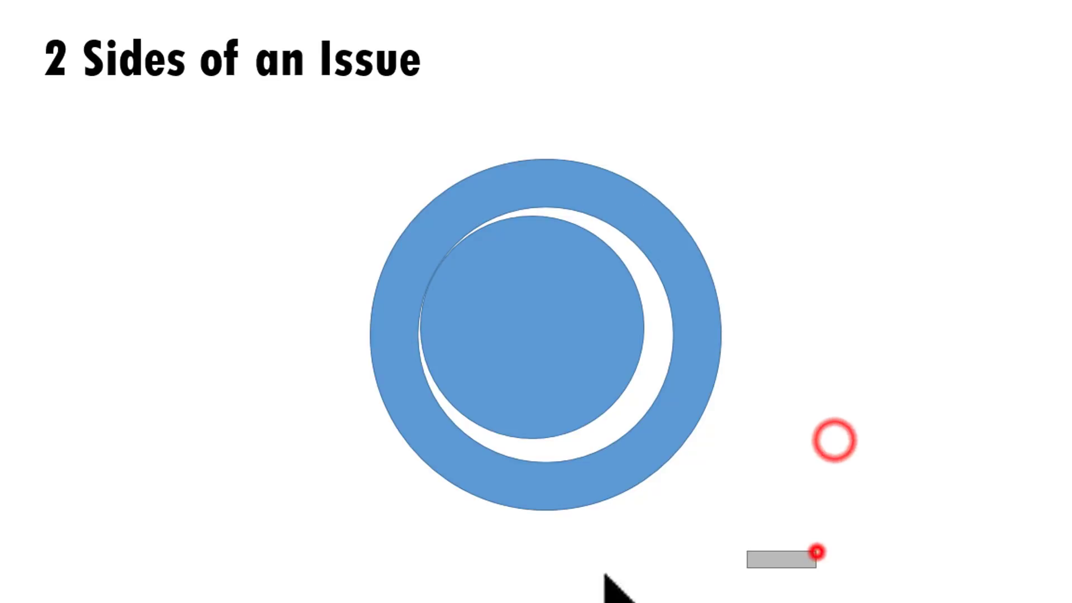
pyautogui.moveTo(816, 552); pyautogui.dragTo(229, 126)
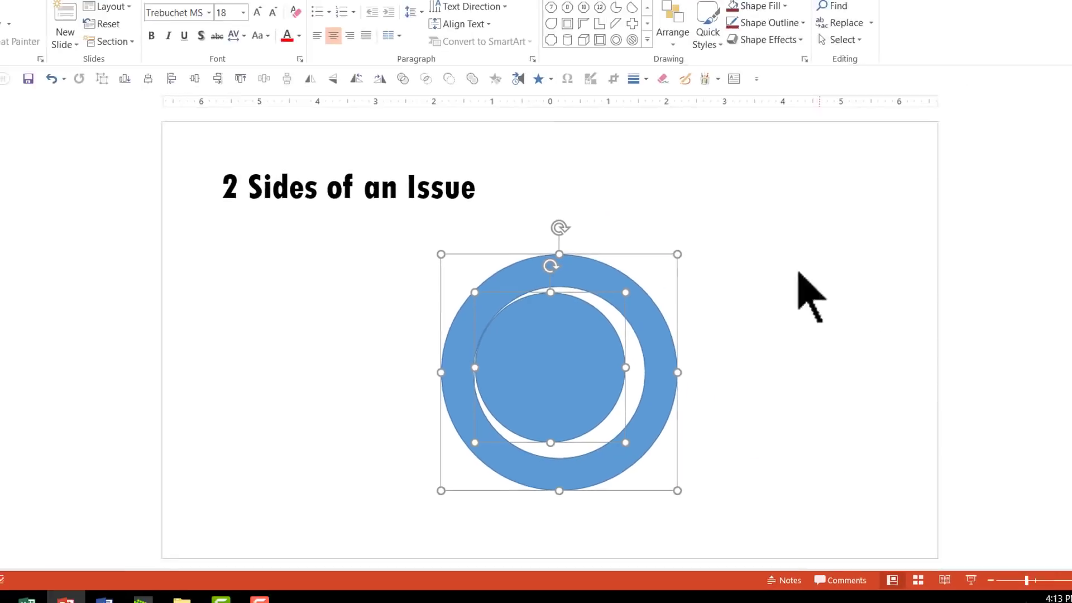
pyautogui.click(672, 32)
pyautogui.click(731, 246)
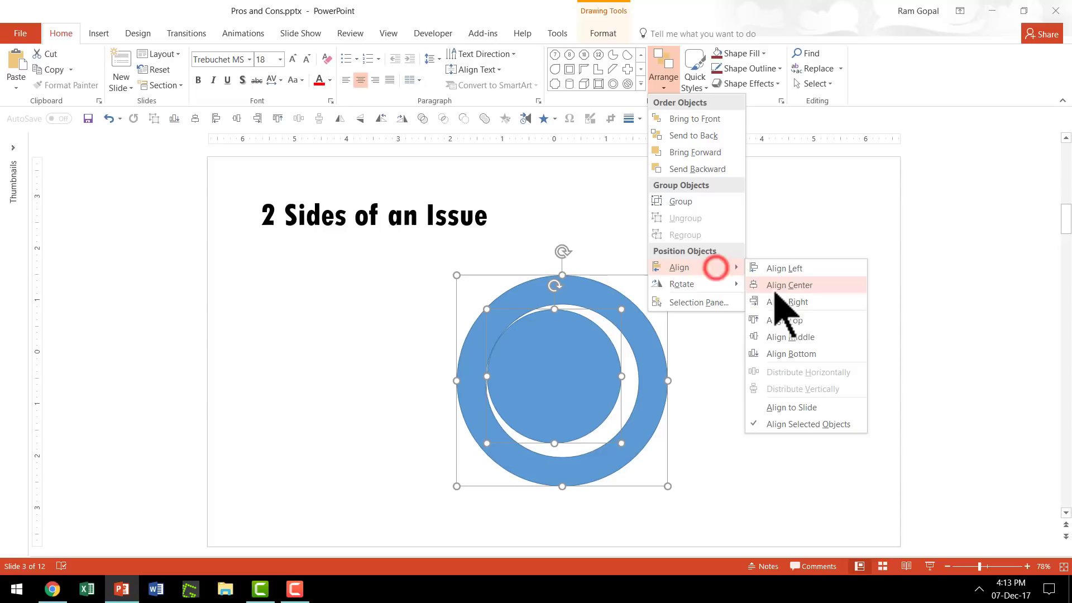
pyautogui.click(796, 285)
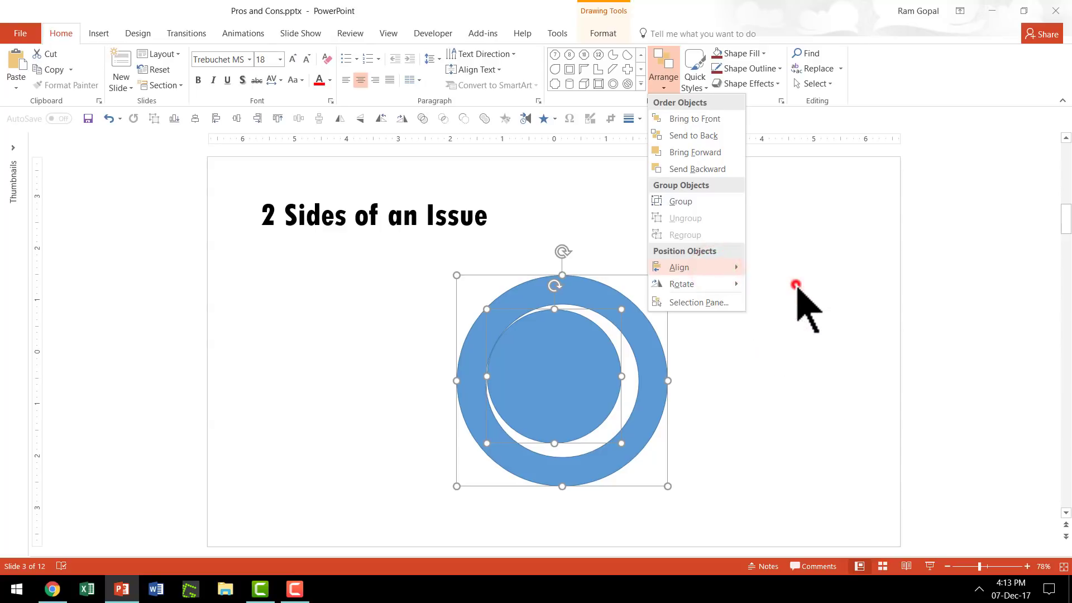
pyautogui.click(667, 78)
pyautogui.click(682, 264)
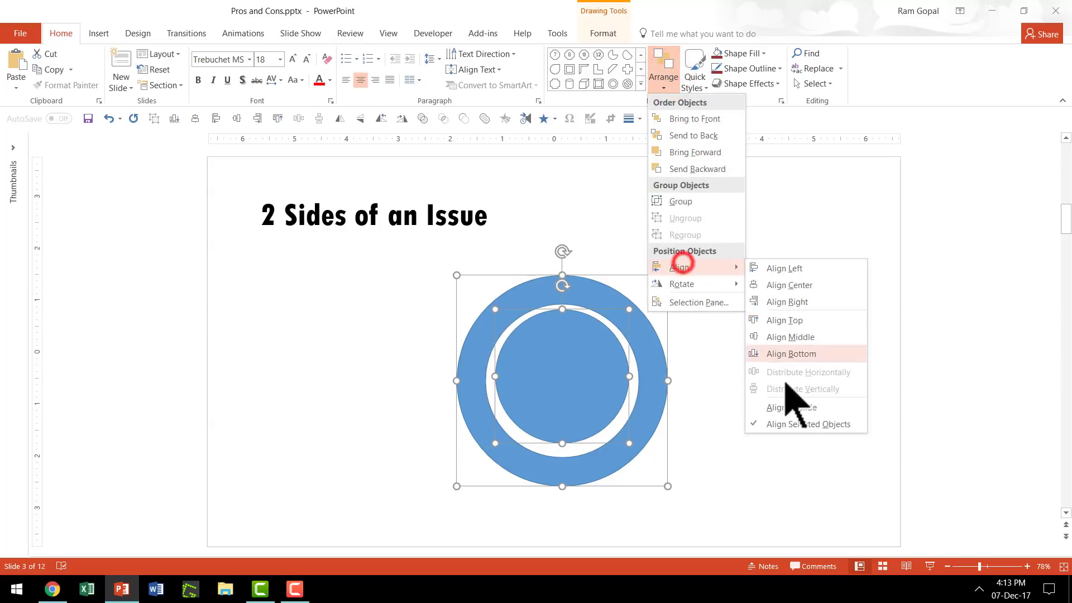
pyautogui.click(796, 337)
pyautogui.click(774, 381)
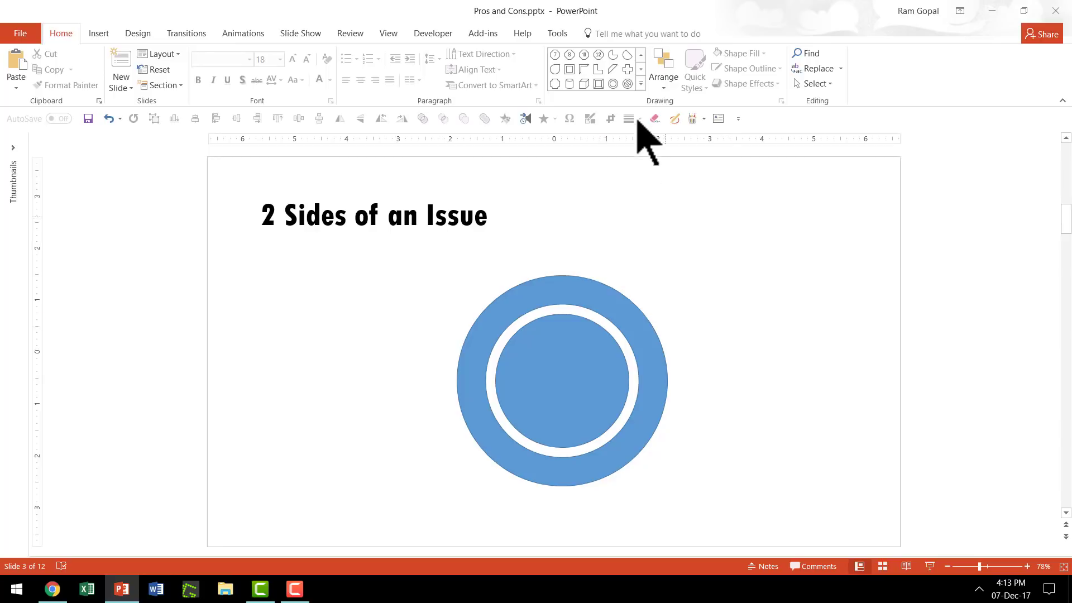
# Draw a tall blue rectangle on the right side of the slide.
pyautogui.click(641, 83)
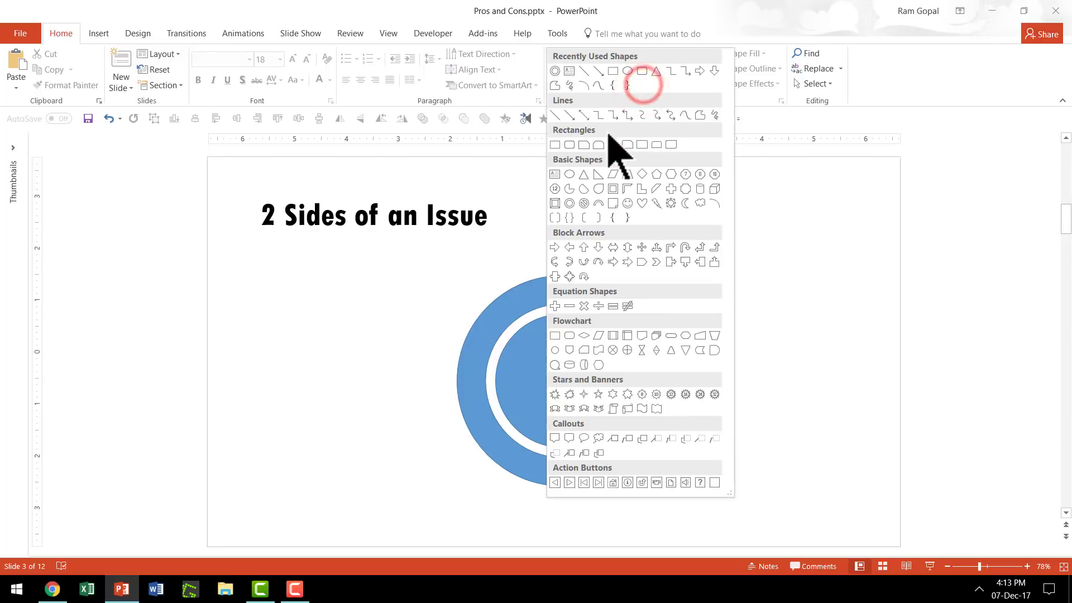
pyautogui.click(555, 145)
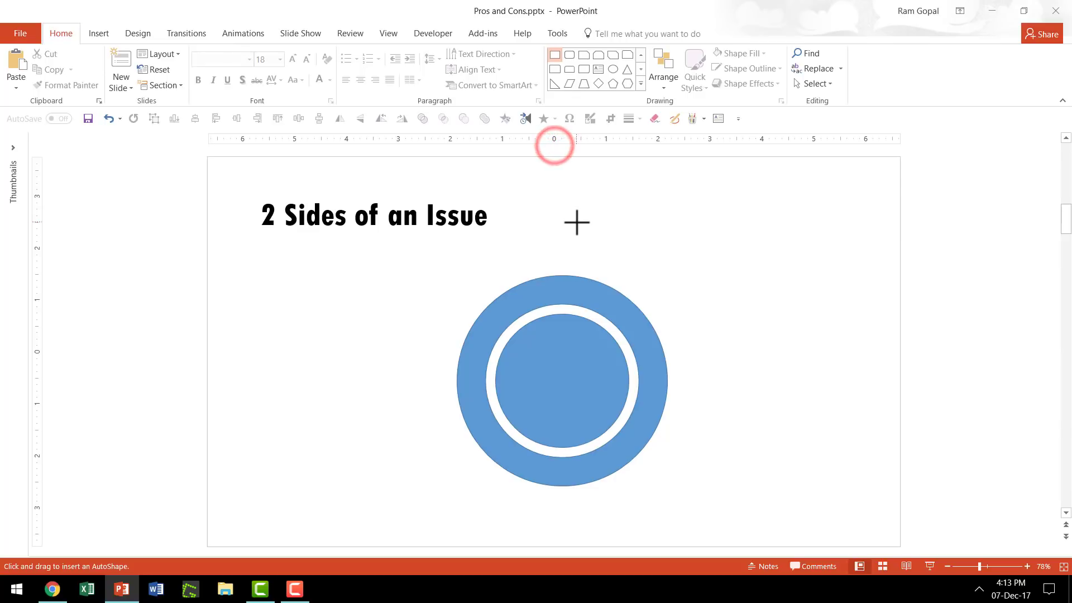
pyautogui.moveTo(574, 211); pyautogui.dragTo(724, 564)
pyautogui.moveTo(673, 369); pyautogui.dragTo(856, 375)
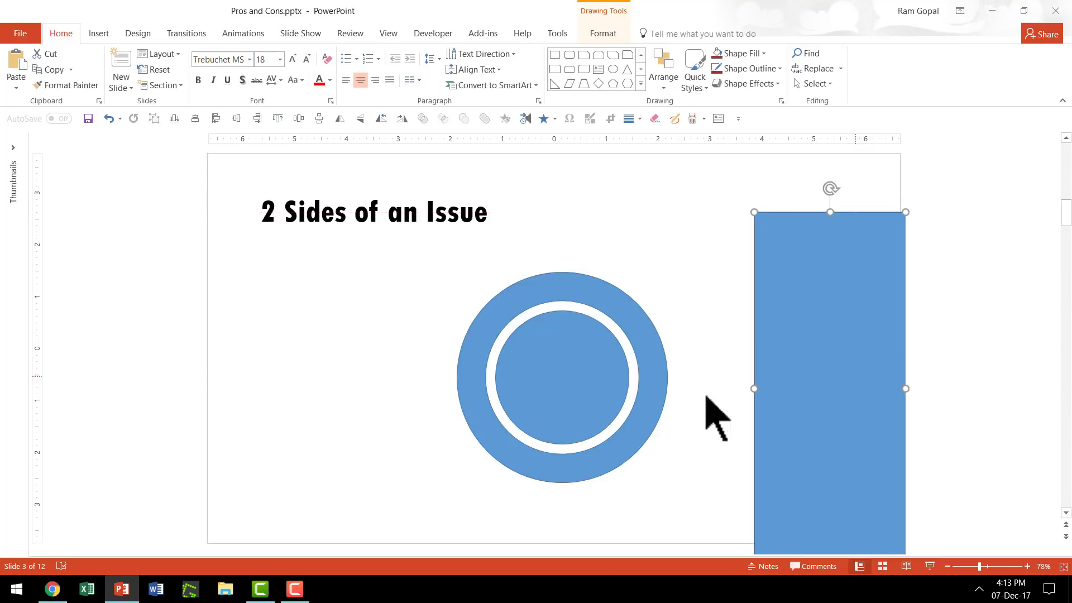
# Draw a vertical line through the ring and make its outline red.
pyautogui.click(641, 83)
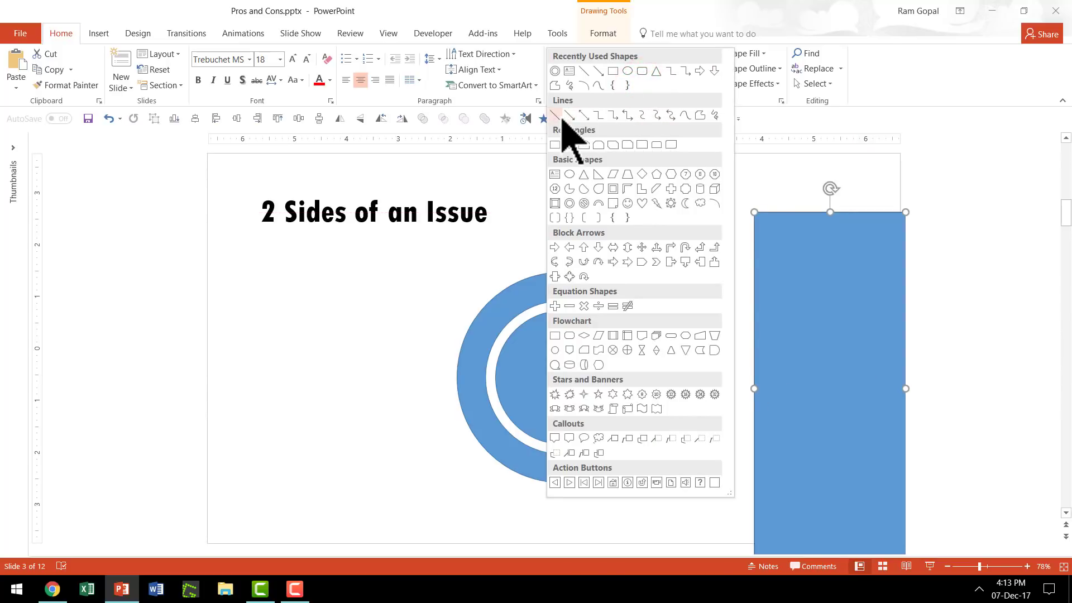
pyautogui.click(561, 116)
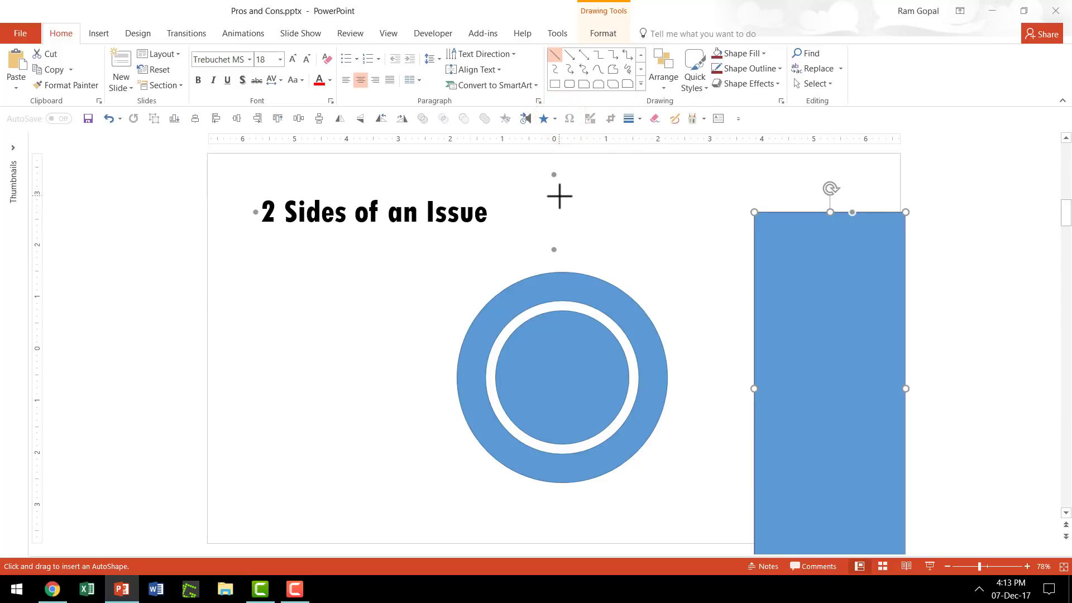
pyautogui.moveTo(554, 198); pyautogui.dragTo(522, 522)
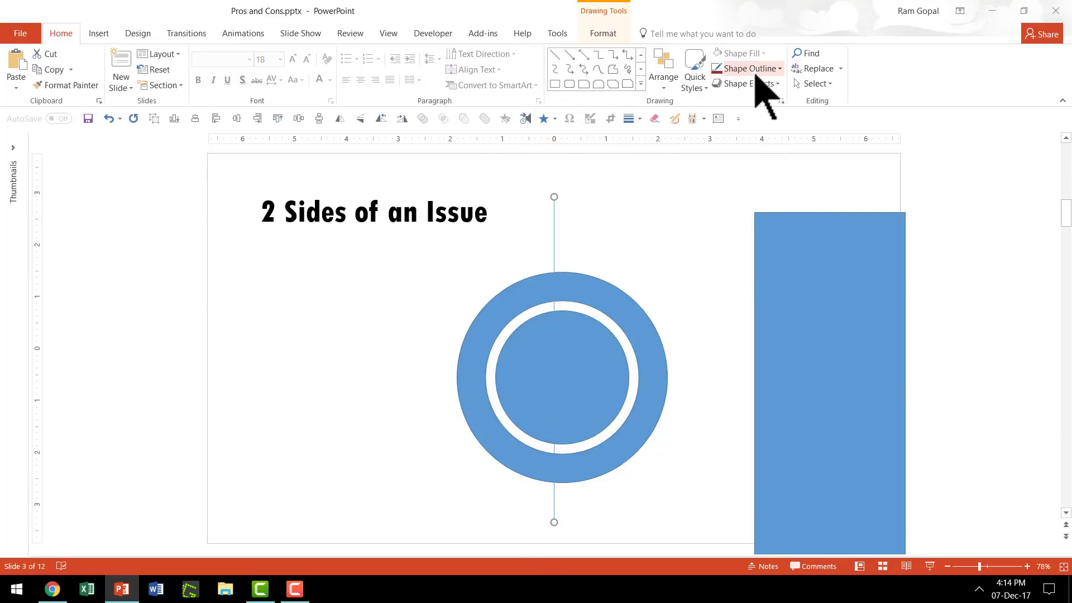
pyautogui.click(753, 68)
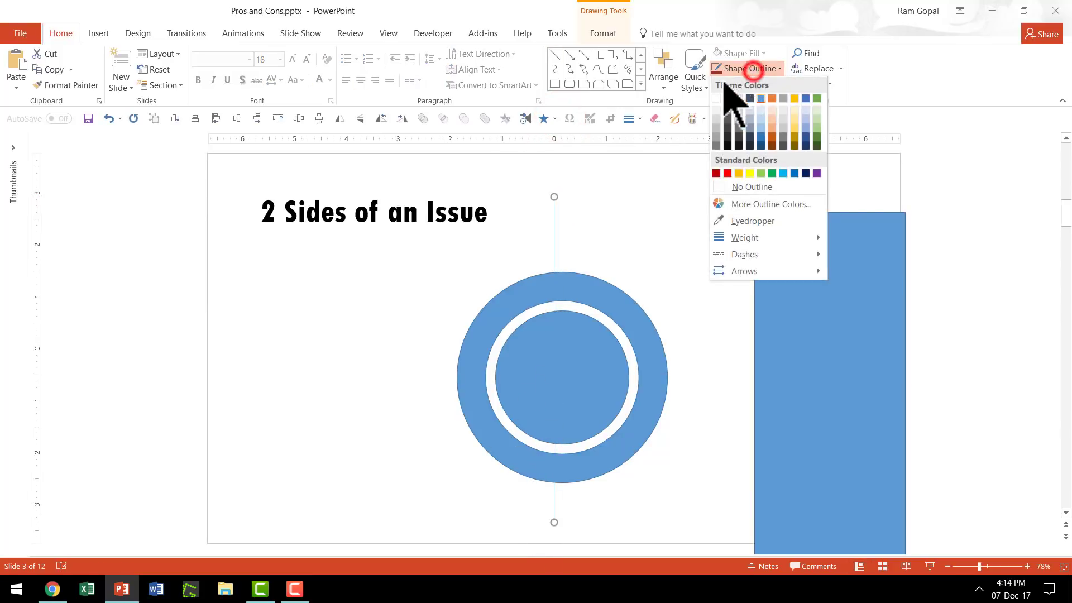
pyautogui.click(717, 174)
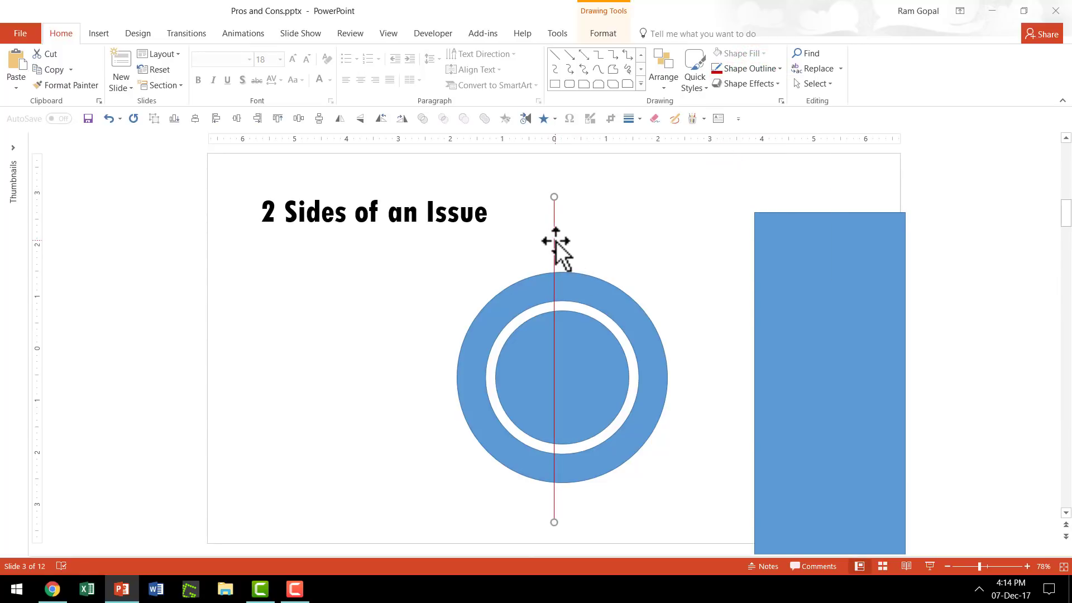
# Align the red line, ring and inner circle on their centers.
pyautogui.keyDown('shift'); pyautogui.click(593, 292); pyautogui.keyUp('shift')
pyautogui.keyDown('shift'); pyautogui.click(579, 330); pyautogui.keyUp('shift')
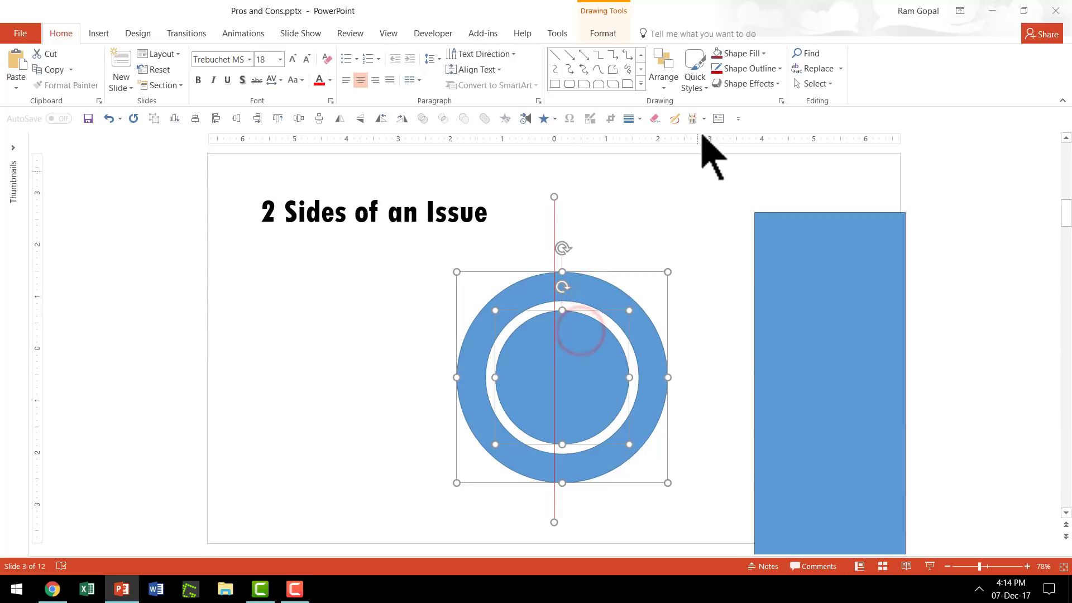
pyautogui.click(672, 68)
pyautogui.click(692, 266)
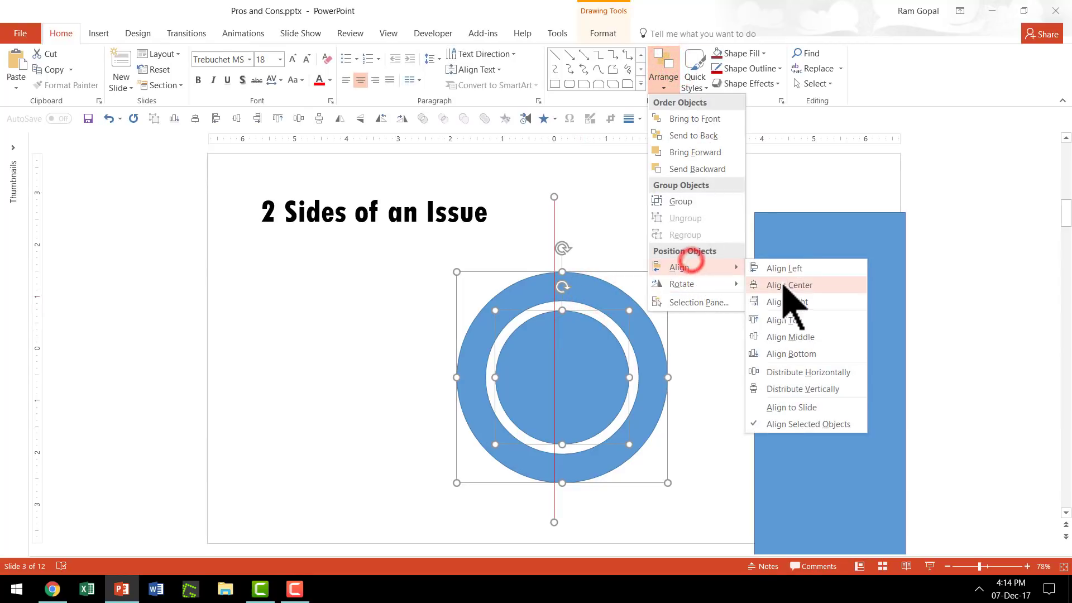
pyautogui.click(784, 286)
pyautogui.click(694, 272)
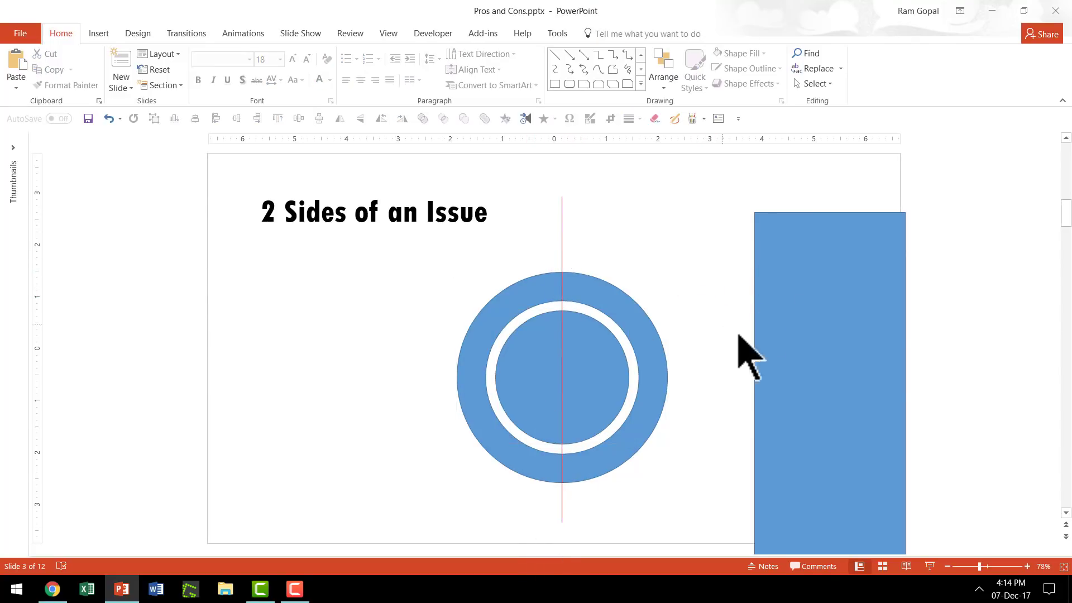
# Move the rectangle over the ring's right half and delete the red line.
pyautogui.click(807, 300)
pyautogui.moveTo(770, 285); pyautogui.dragTo(614, 277)
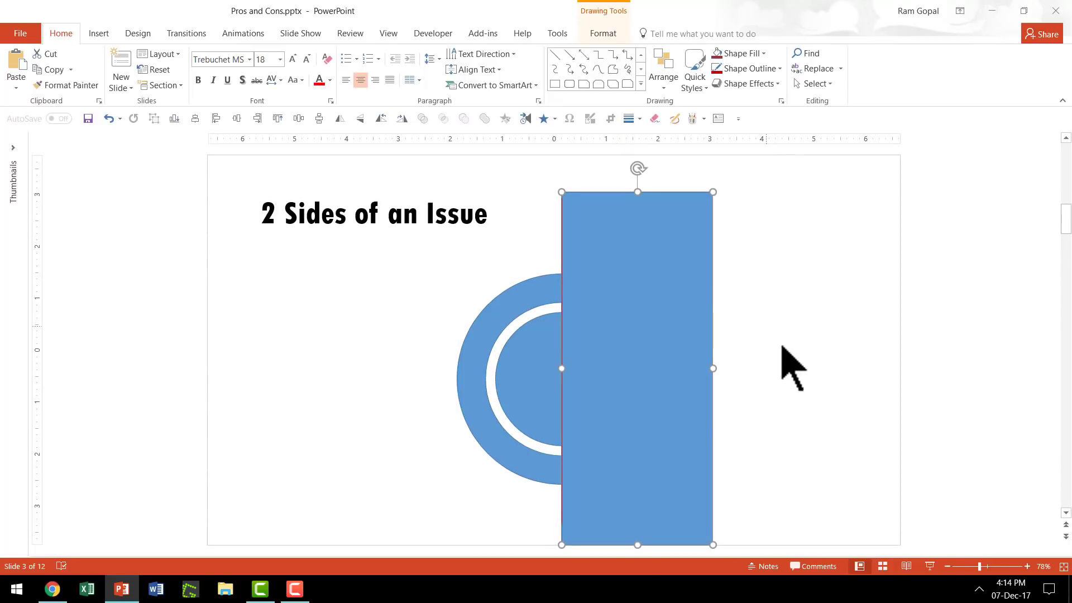
pyautogui.click(780, 345)
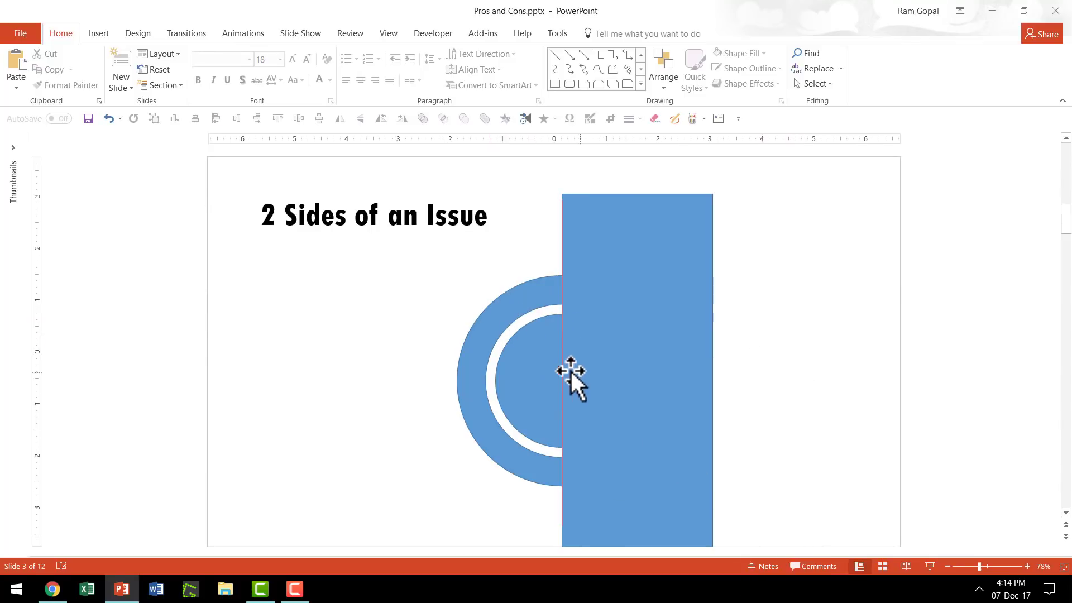
pyautogui.moveTo(564, 361); pyautogui.dragTo(376, 367)
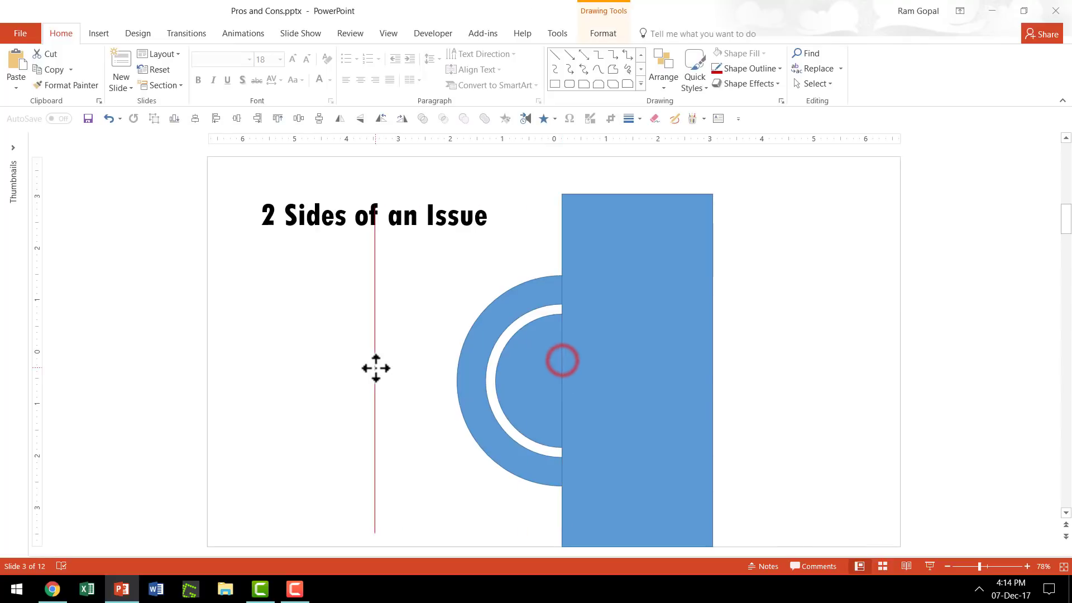
pyautogui.press('Delete')
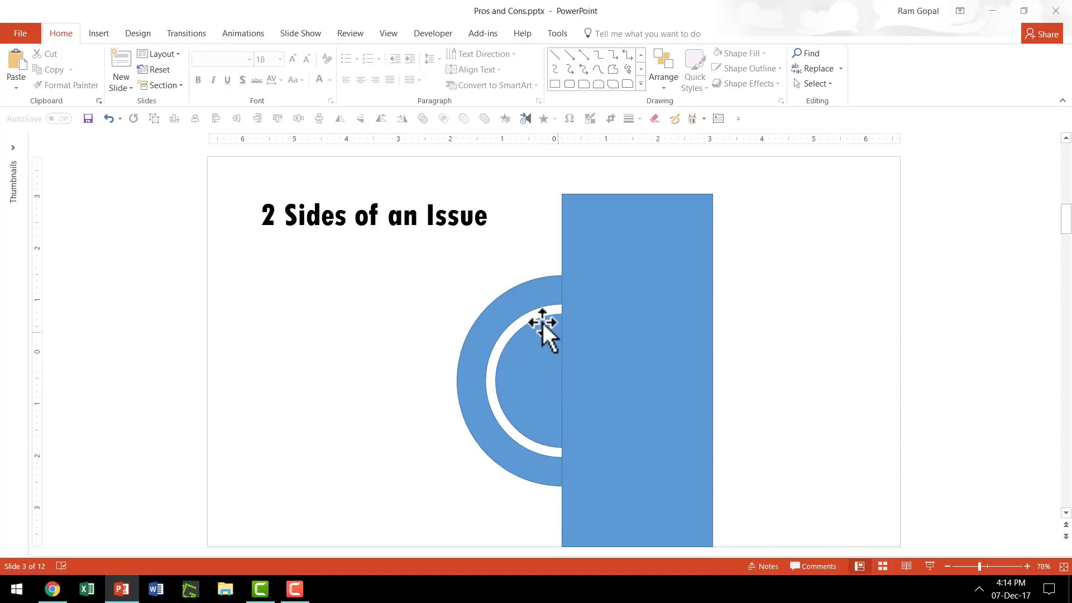
# Fragment the ring, inner circle and rectangle with Merge Shapes.
pyautogui.click(525, 303)
pyautogui.keyDown('shift'); pyautogui.click(647, 240); pyautogui.keyUp('shift')
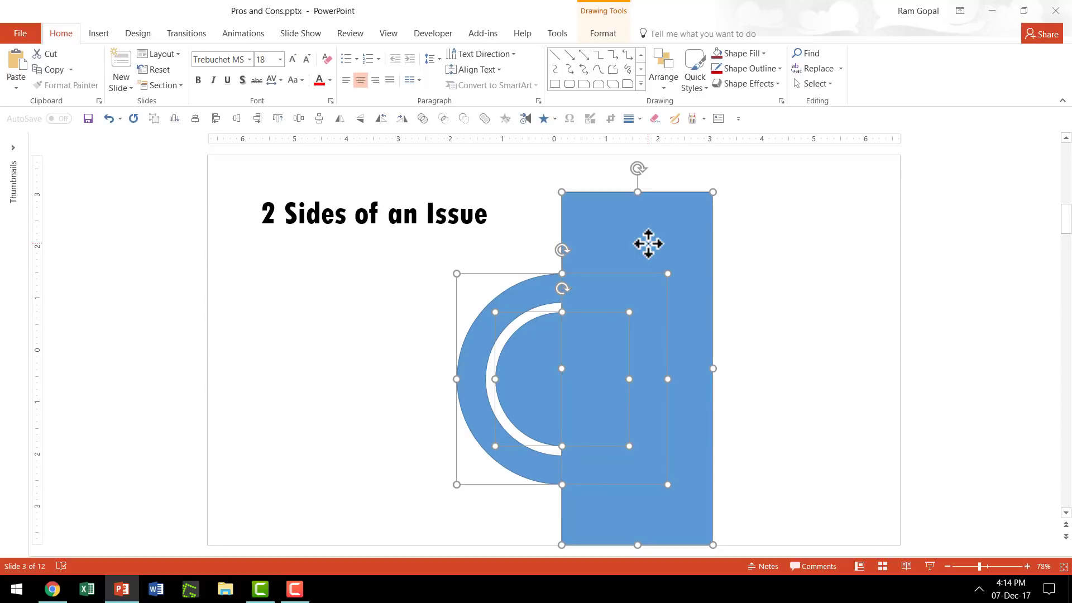
pyautogui.click(604, 34)
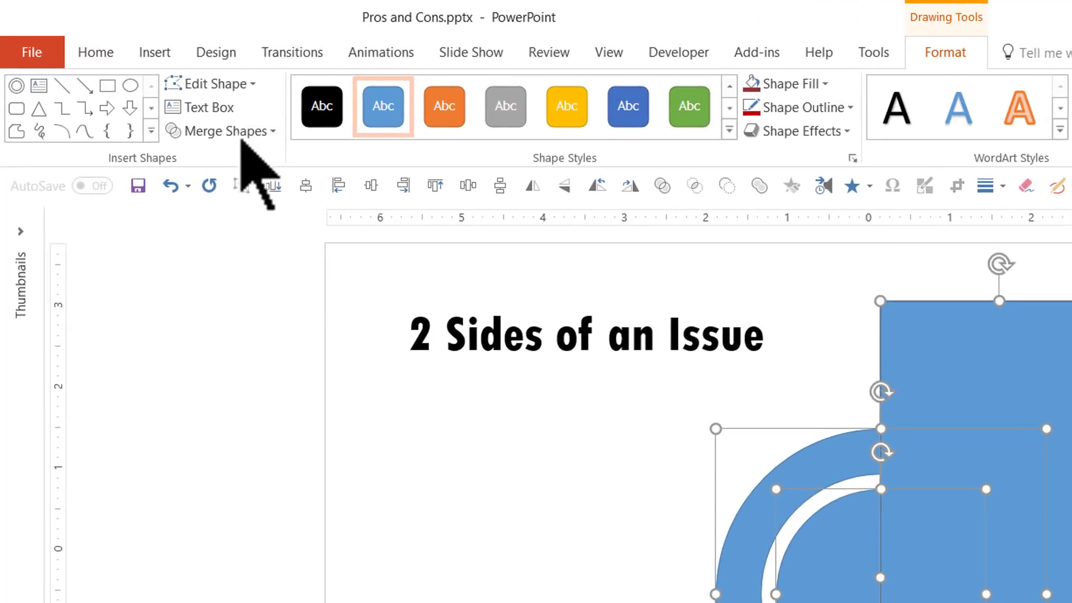
pyautogui.click(152, 84)
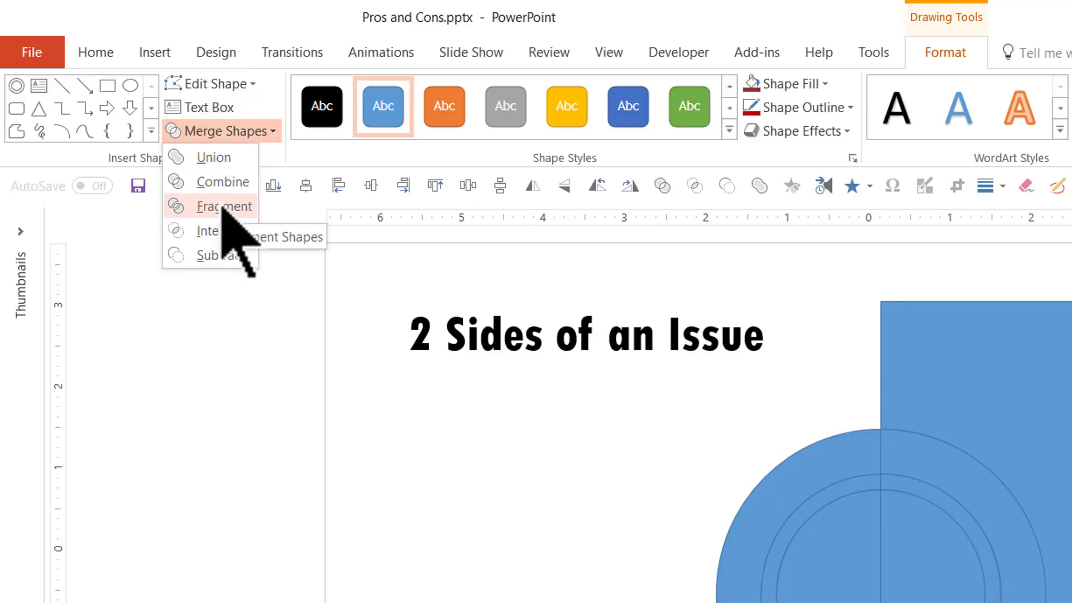
pyautogui.click(222, 206)
# Delete the leftover rectangle fragment.
pyautogui.click(846, 304)
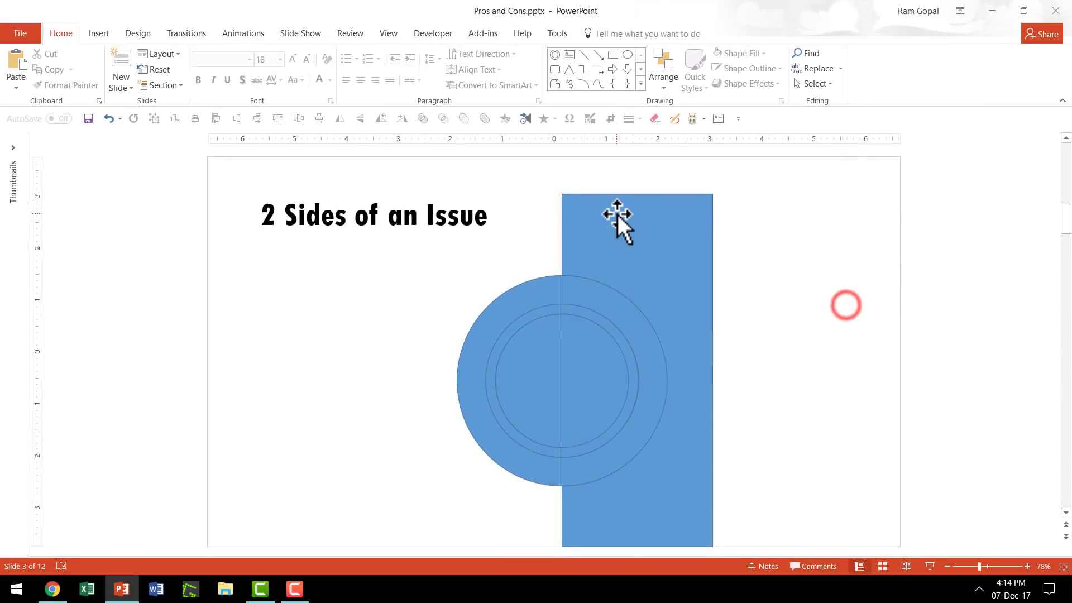
pyautogui.click(618, 214)
pyautogui.moveTo(624, 222); pyautogui.dragTo(959, 233)
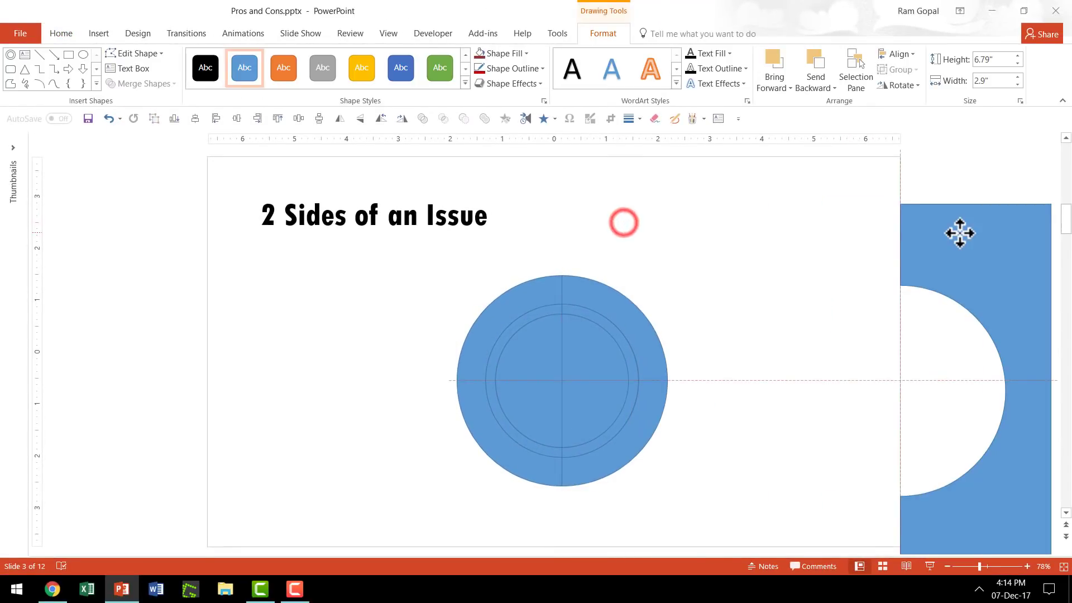
pyautogui.press('Delete')
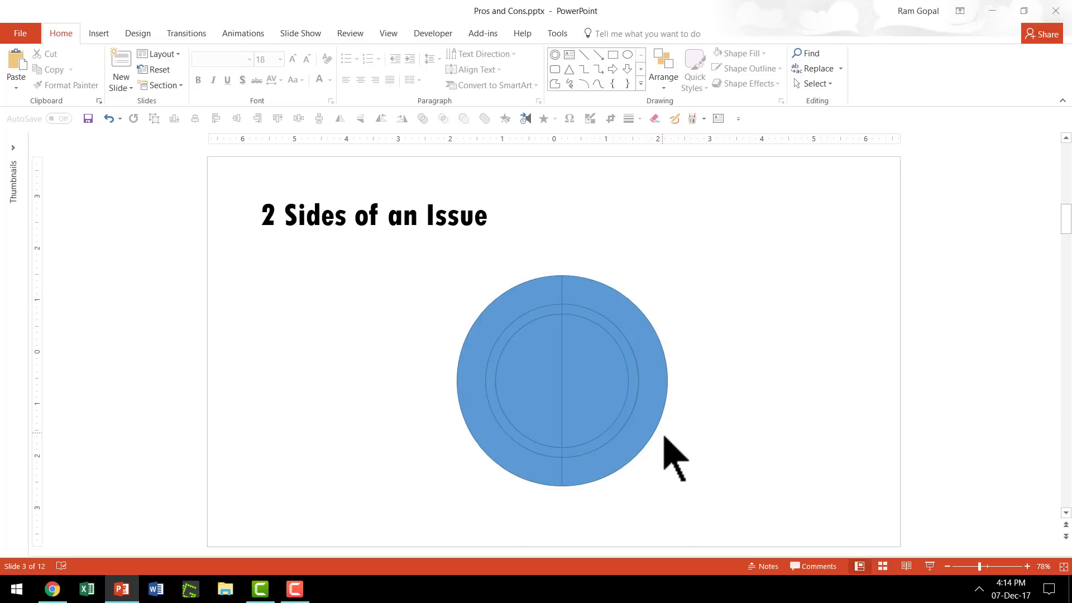
# Union the two inner half-circles into one circle.
pyautogui.click(576, 354)
pyautogui.keyDown('shift'); pyautogui.click(541, 359); pyautogui.keyUp('shift')
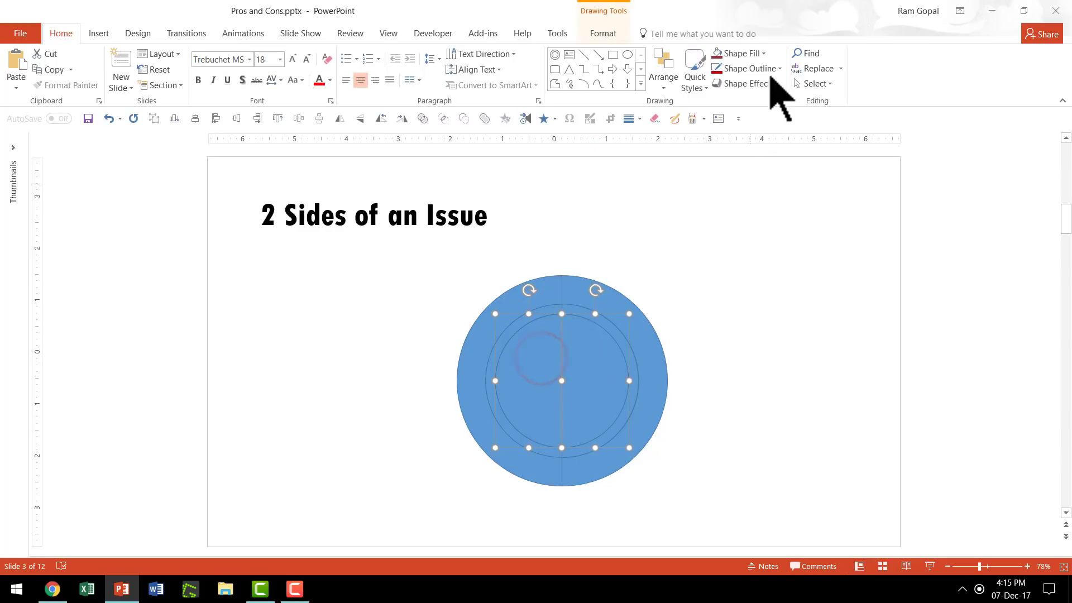
pyautogui.click(617, 37)
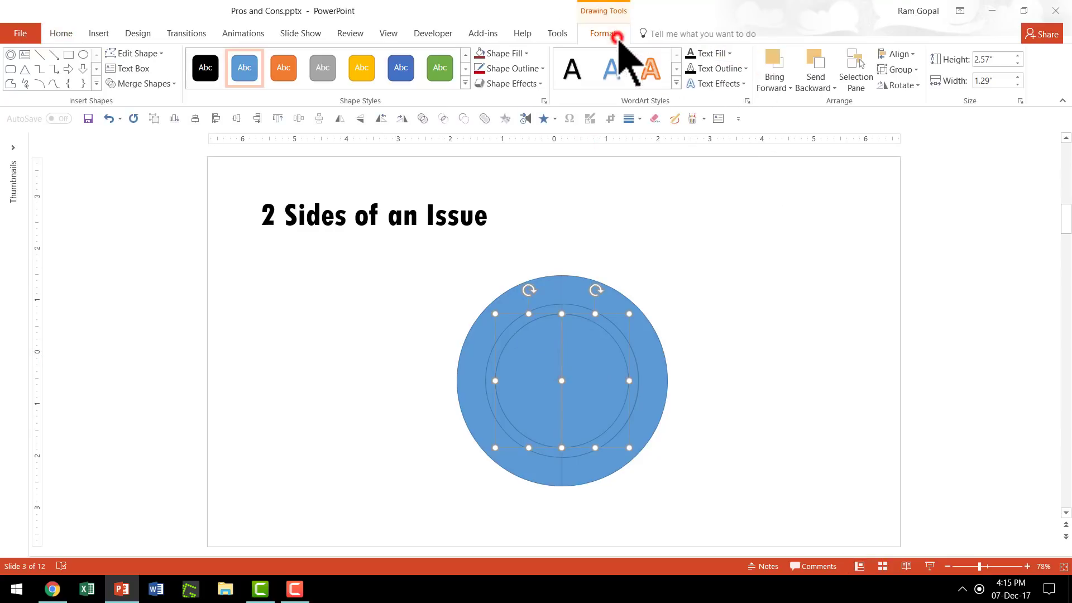
pyautogui.click(159, 84)
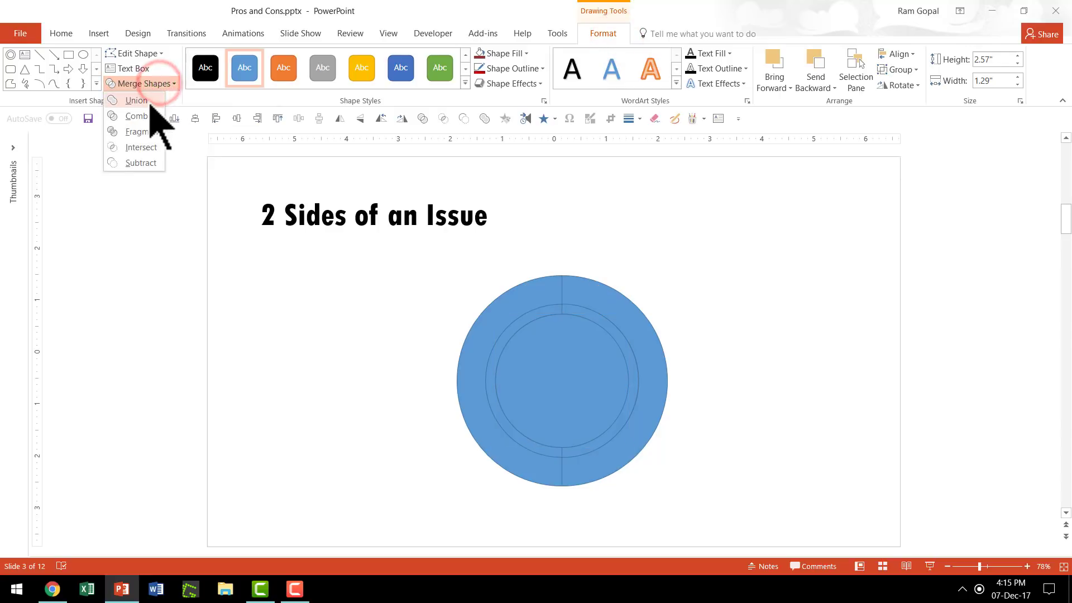
pyautogui.click(149, 103)
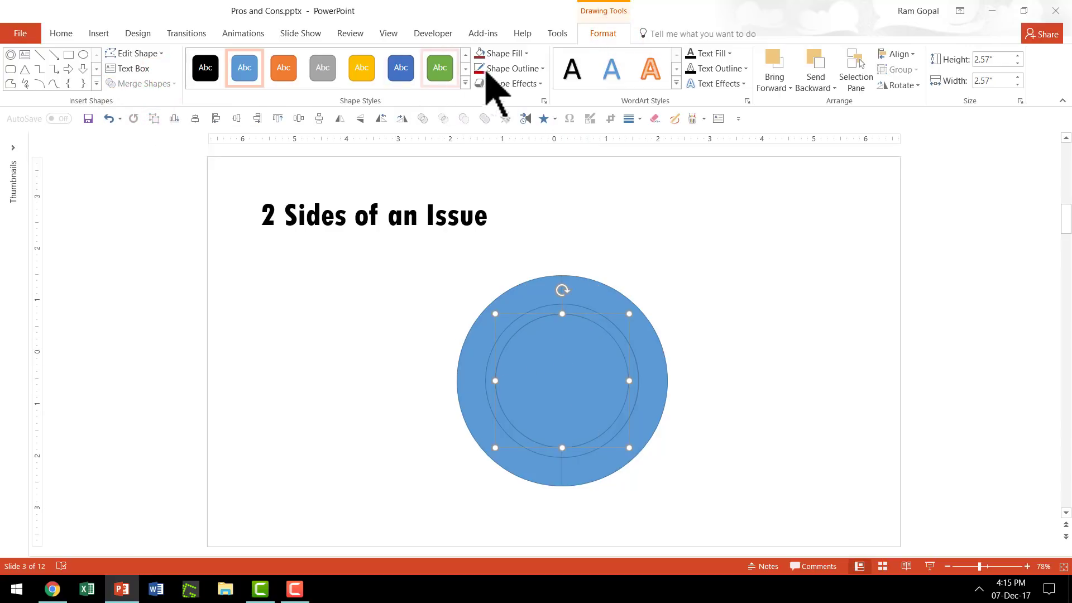
# Fill the inner circle light grey.
pyautogui.click(509, 53)
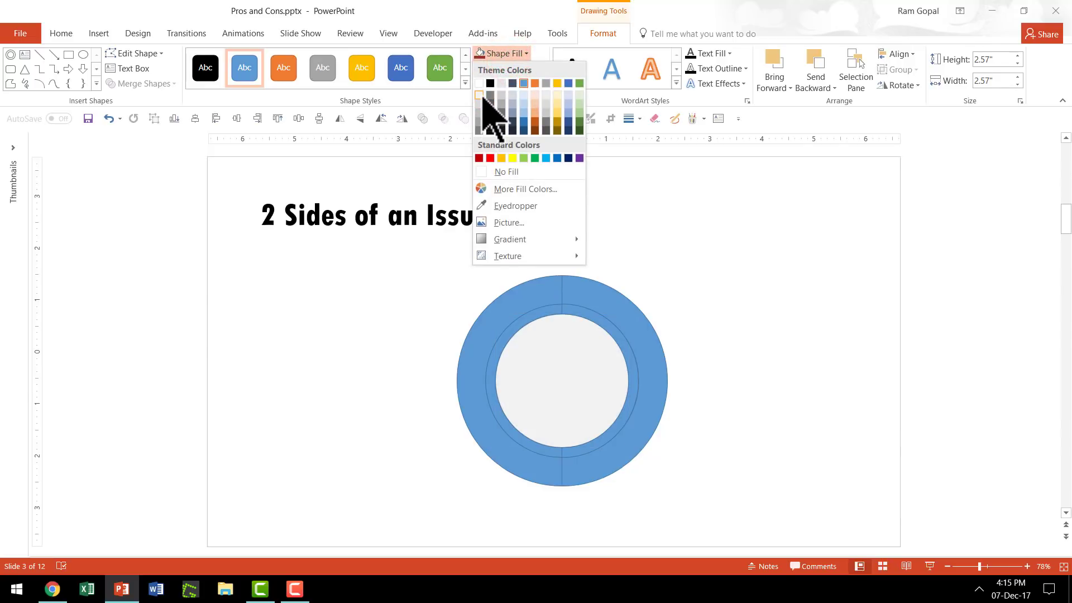
pyautogui.click(481, 95)
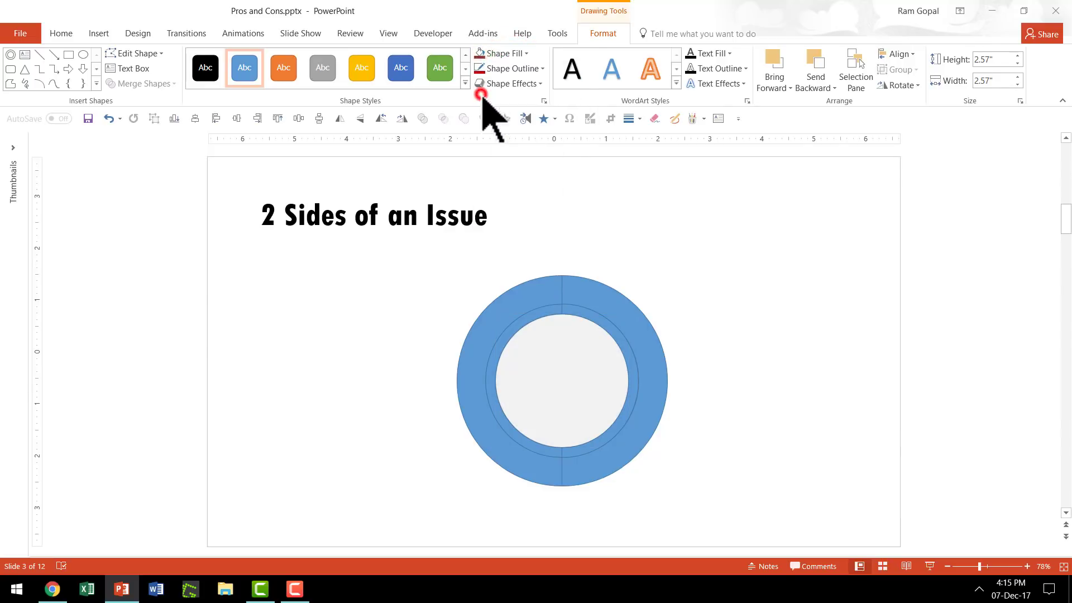
pyautogui.click(750, 357)
# Fill the right inner arc light orange with no outline.
pyautogui.click(586, 316)
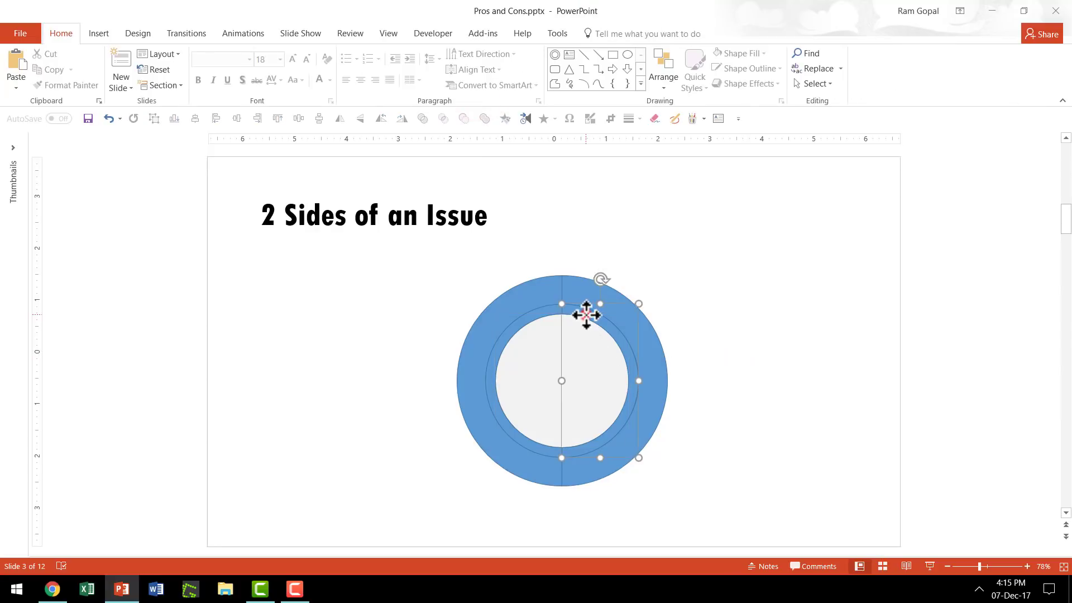
pyautogui.click(587, 316)
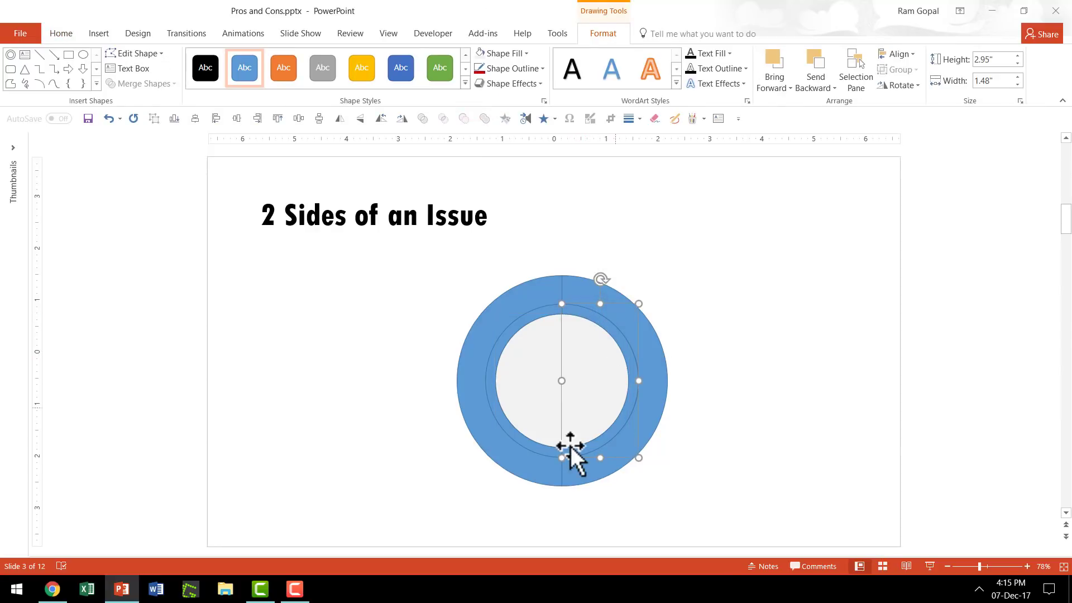
pyautogui.click(511, 54)
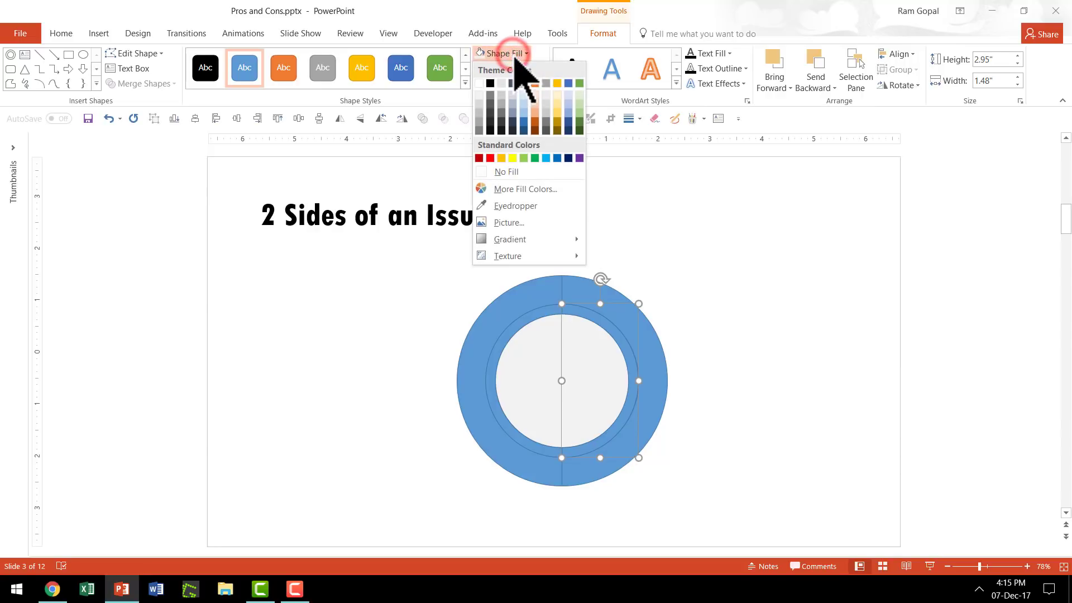
pyautogui.click(534, 114)
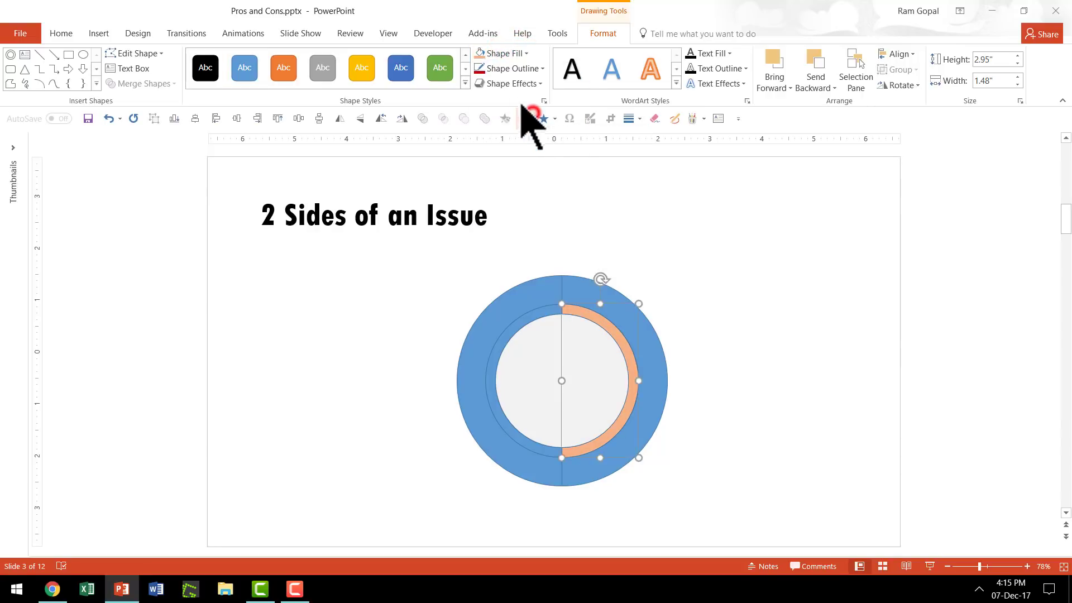
pyautogui.click(502, 69)
pyautogui.click(520, 185)
pyautogui.click(752, 305)
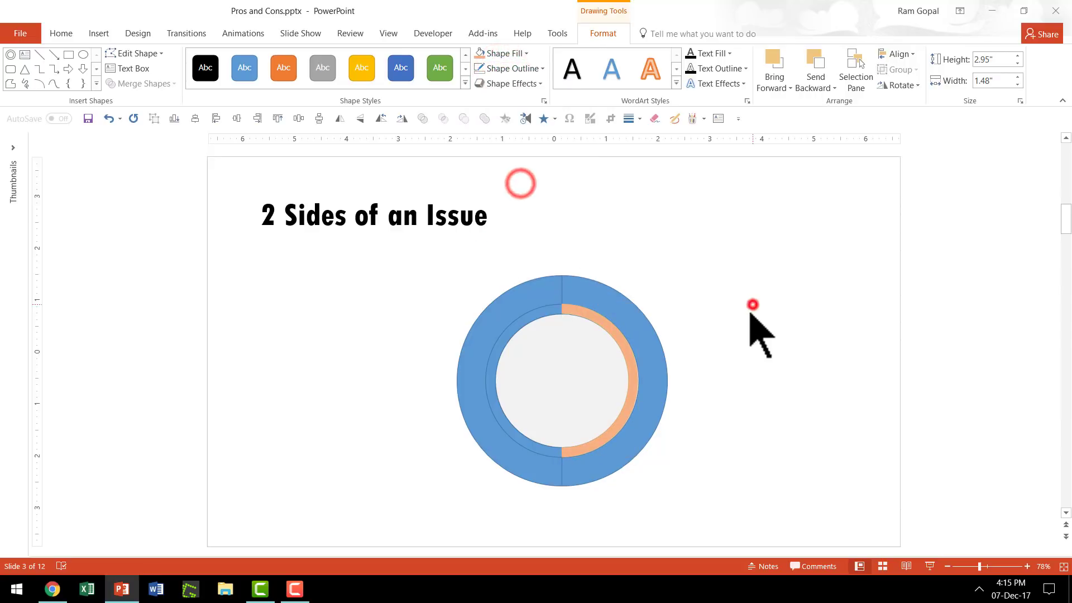
# Fill the outer right half of the ring dark orange.
pyautogui.click(639, 321)
pyautogui.click(640, 321)
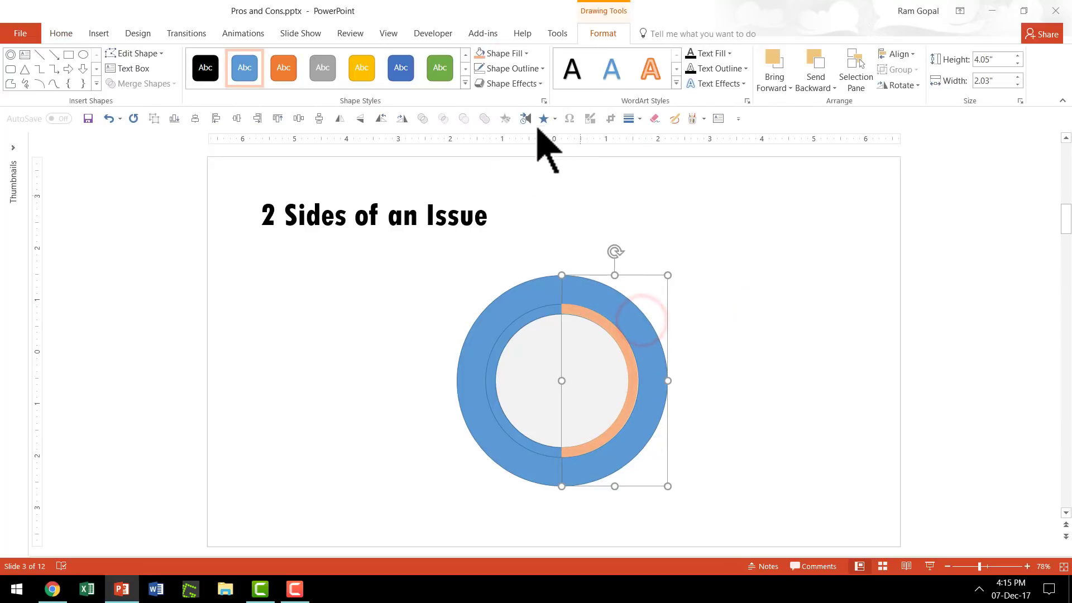
pyautogui.click(523, 54)
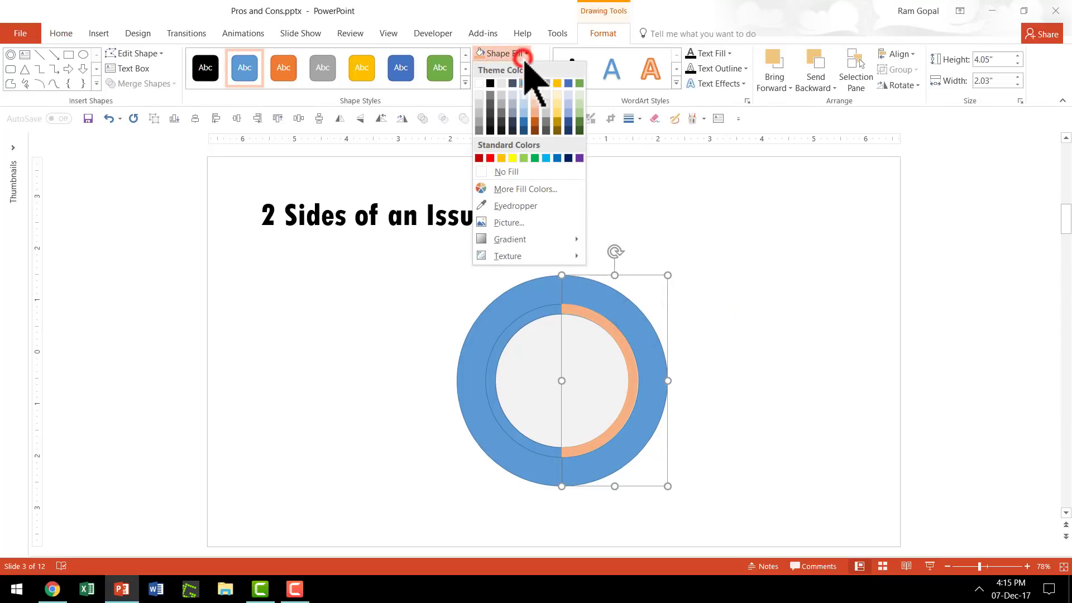
pyautogui.click(535, 121)
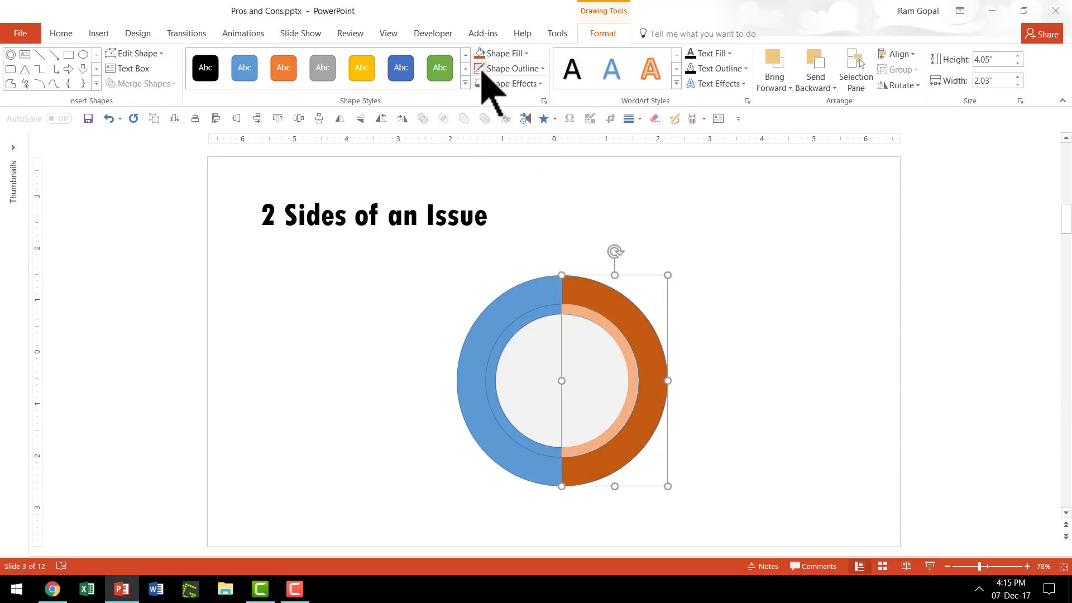
pyautogui.click(825, 297)
pyautogui.click(821, 333)
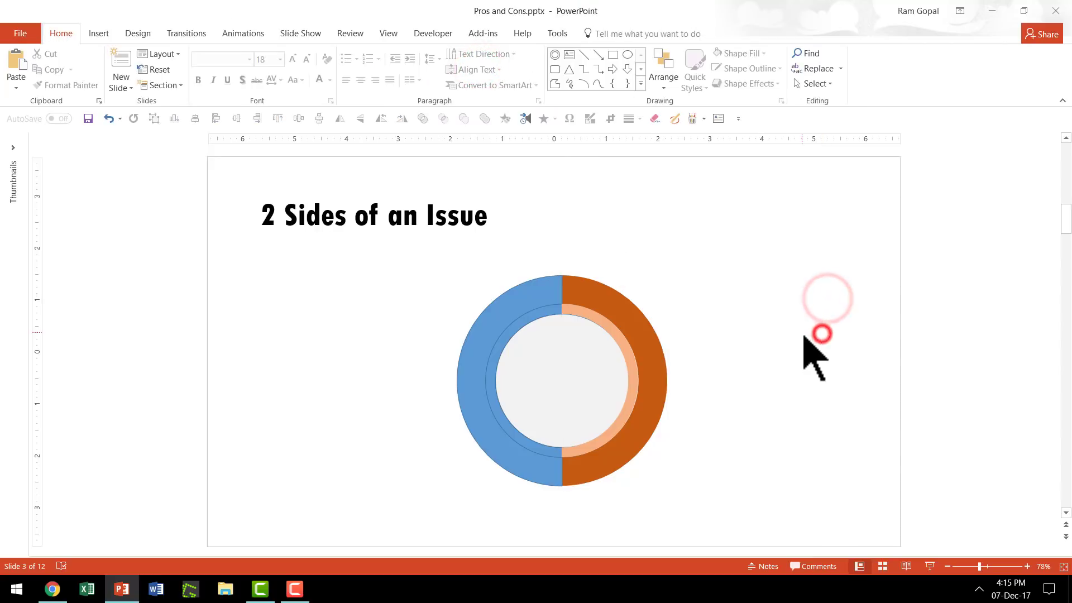
# Fill the left inner arc light green and the outer left half dark green.
pyautogui.click(547, 310)
pyautogui.click(497, 53)
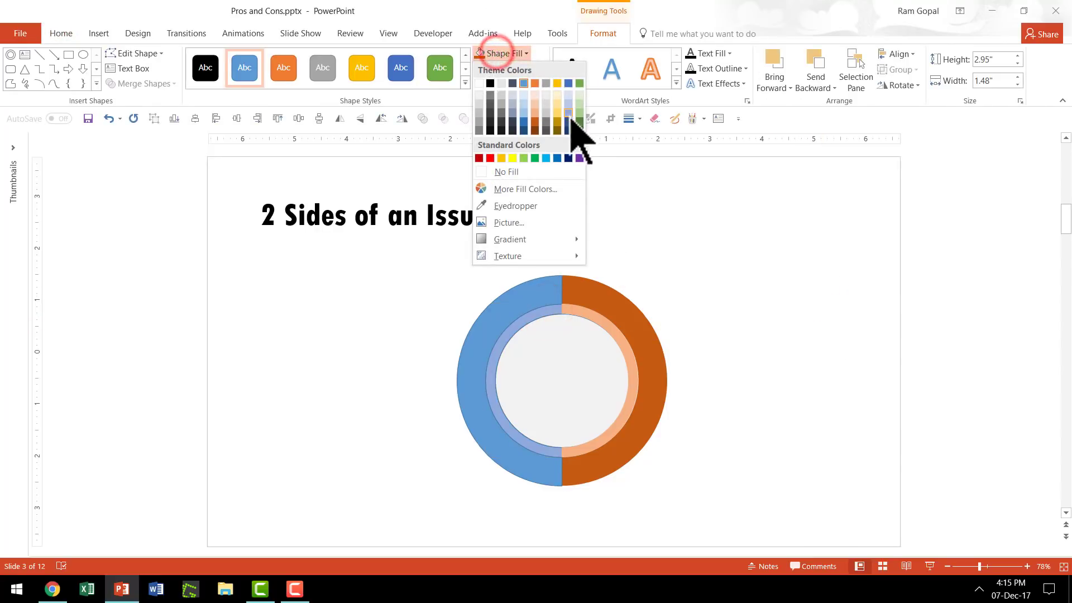
pyautogui.click(580, 113)
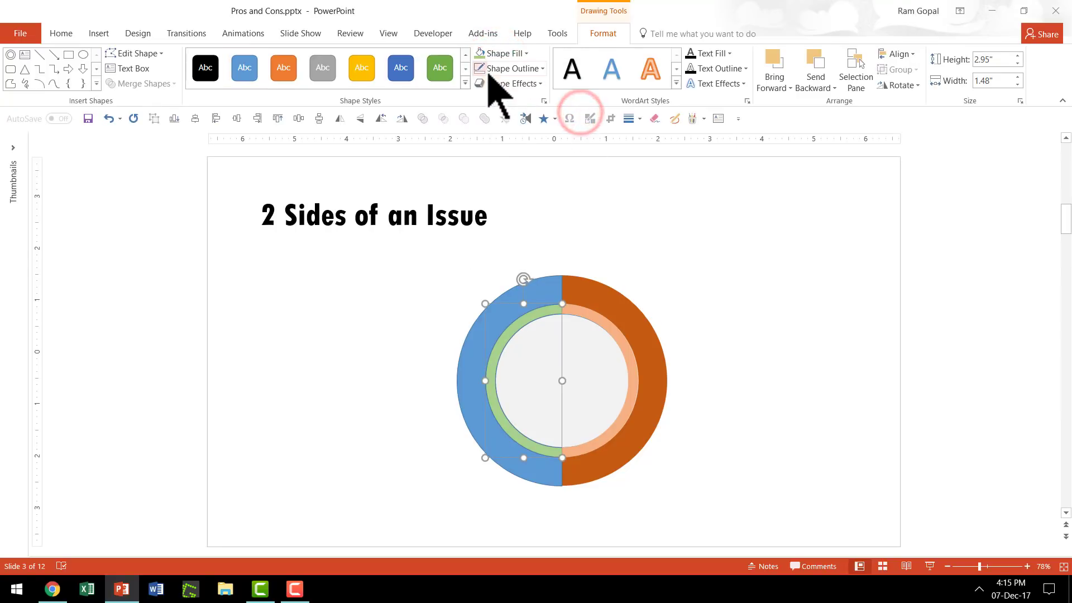
pyautogui.click(552, 280)
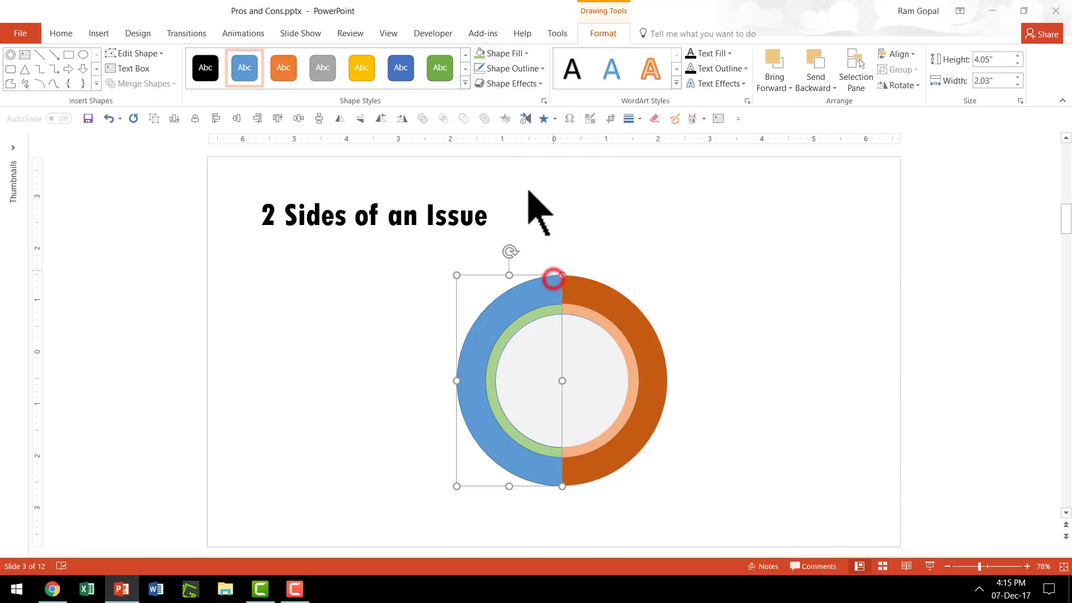
pyautogui.click(514, 52)
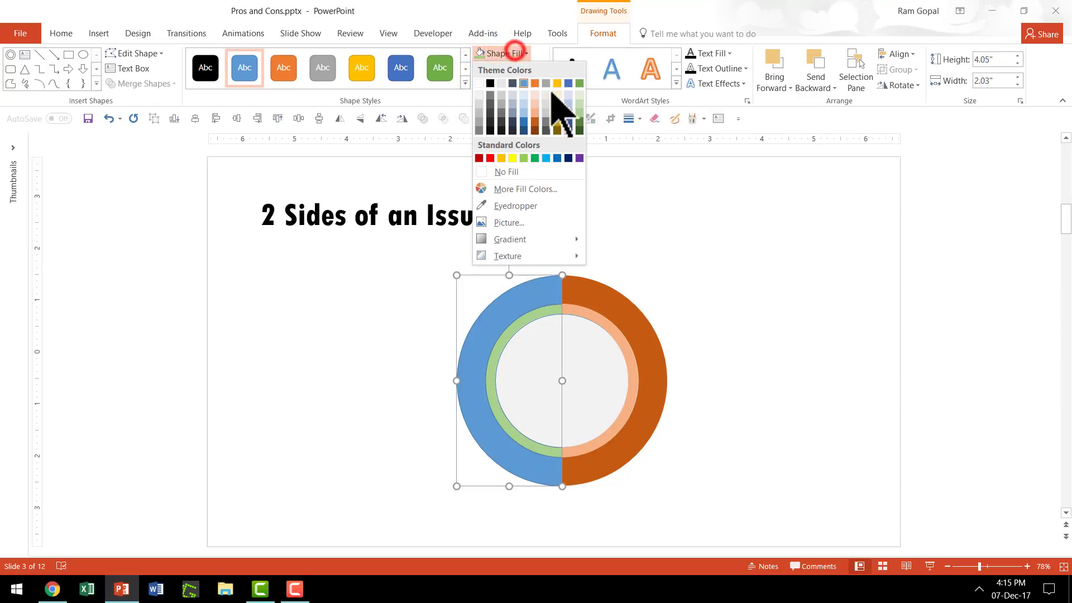
pyautogui.click(579, 124)
pyautogui.click(731, 306)
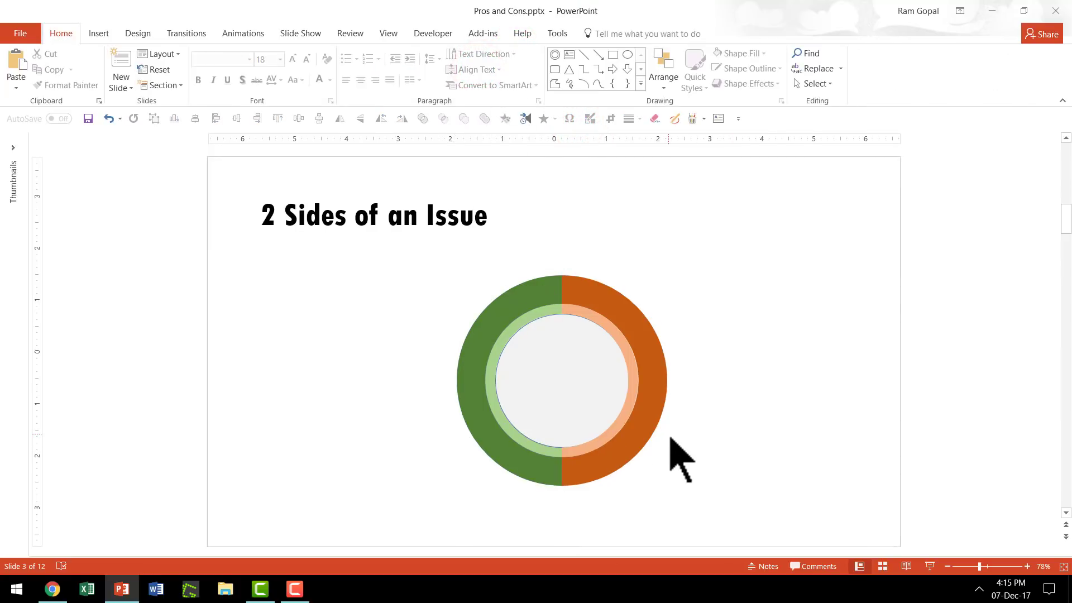
# Remove the outline from the grey centre circle.
pyautogui.click(556, 360)
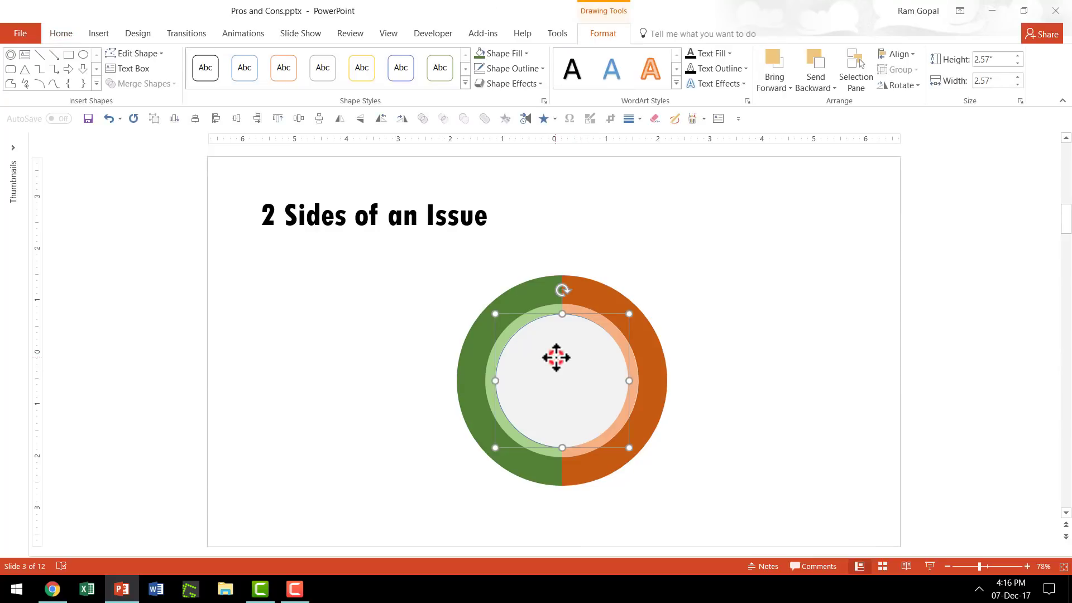
pyautogui.click(525, 68)
pyautogui.click(523, 185)
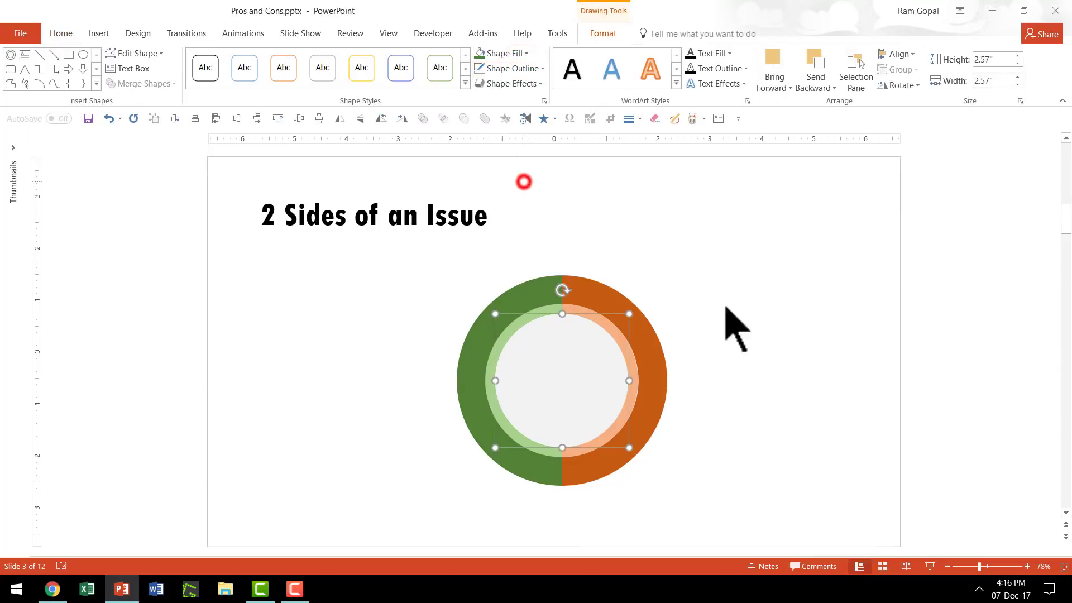
pyautogui.press('Escape')
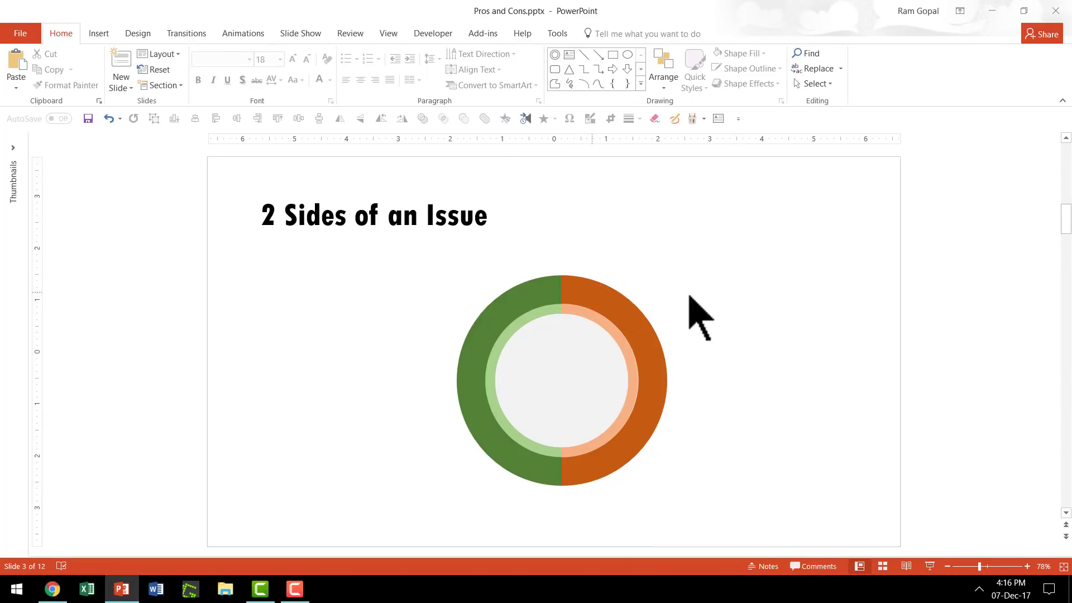
# Draw a small white Hollow donut with no outline on the orange ring's upper right.
pyautogui.click(641, 84)
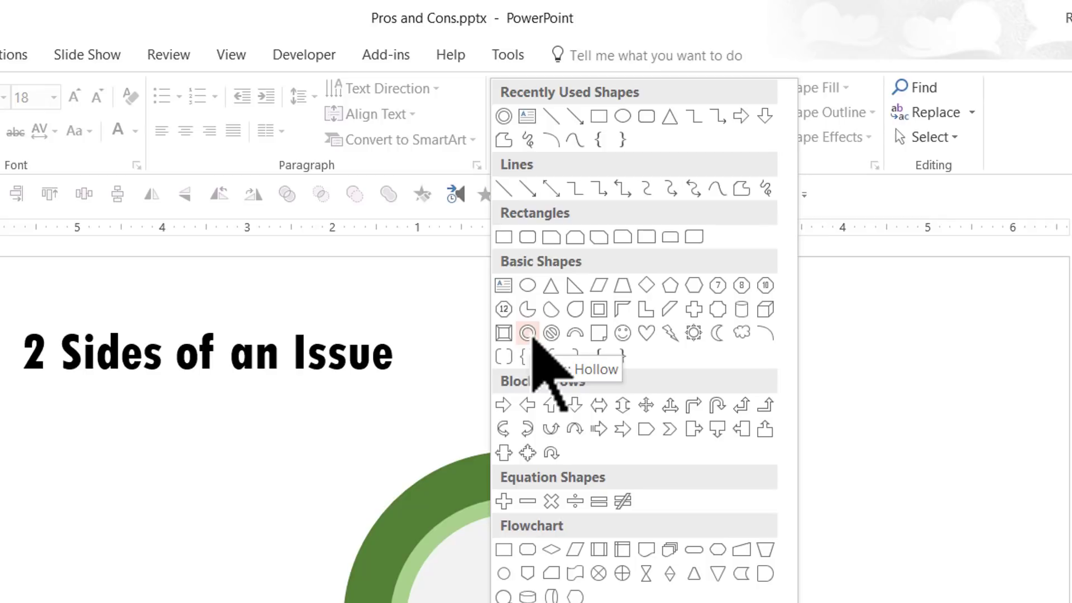
pyautogui.click(530, 334)
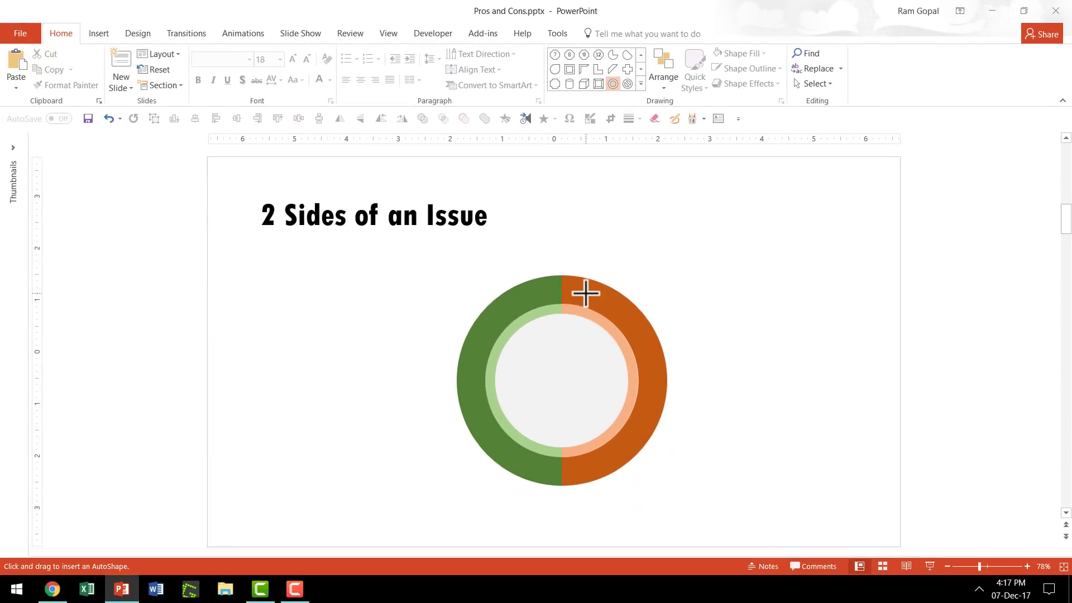
pyautogui.moveTo(584, 288); pyautogui.dragTo(597, 304)
pyautogui.click(748, 53)
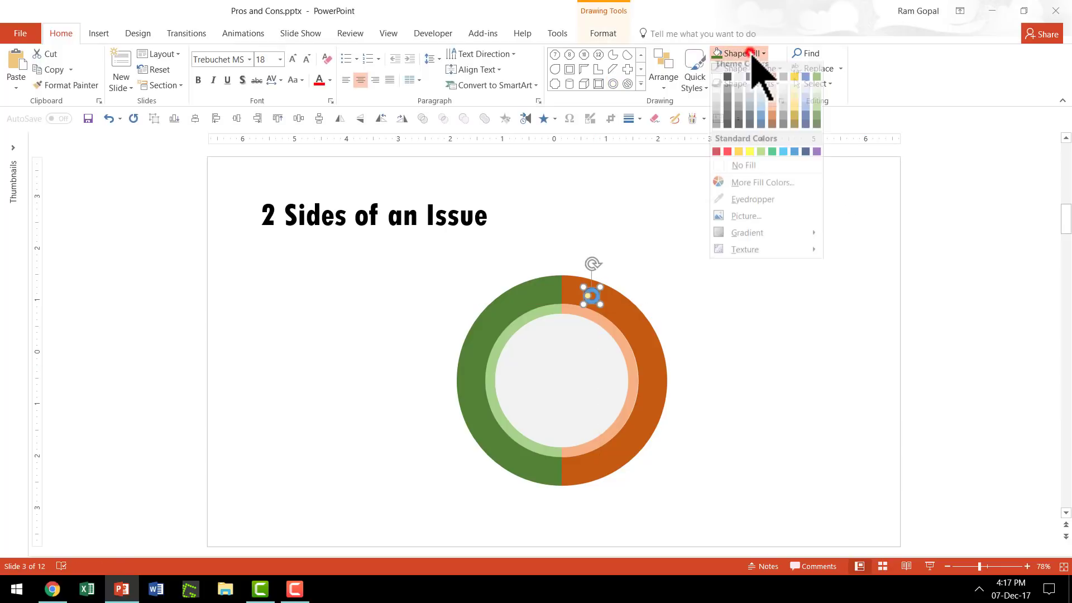
pyautogui.click(717, 84)
pyautogui.click(750, 68)
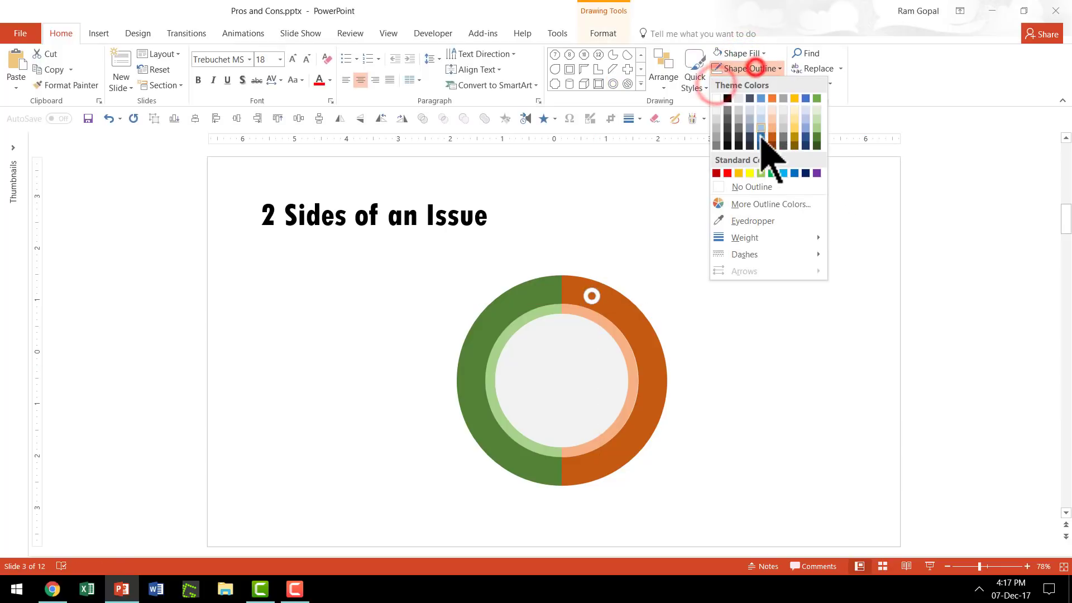
pyautogui.click(751, 186)
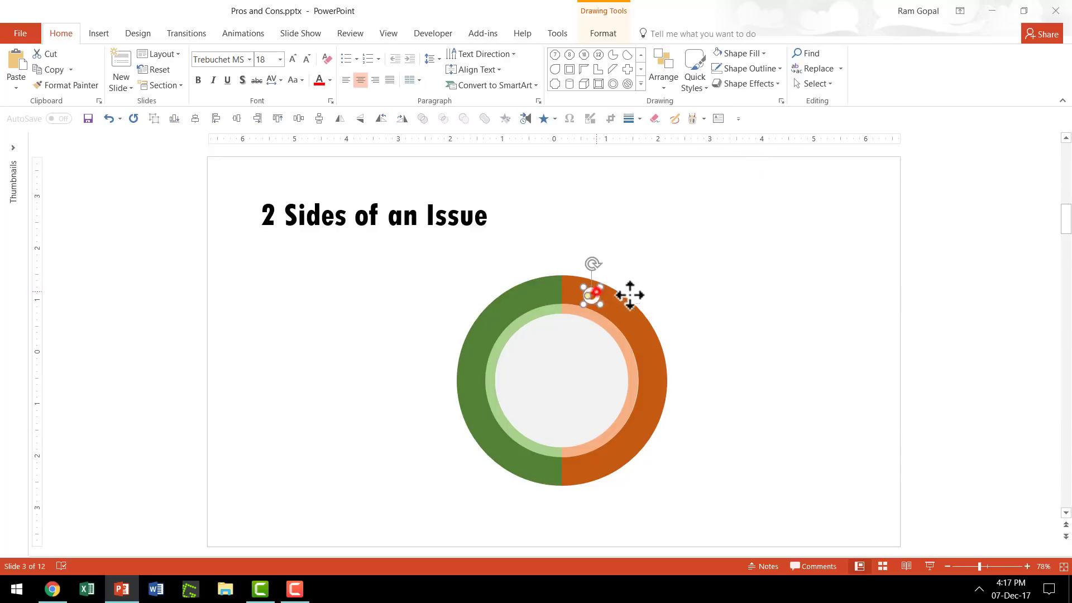
pyautogui.moveTo(597, 291); pyautogui.dragTo(635, 319)
pyautogui.press('Escape')
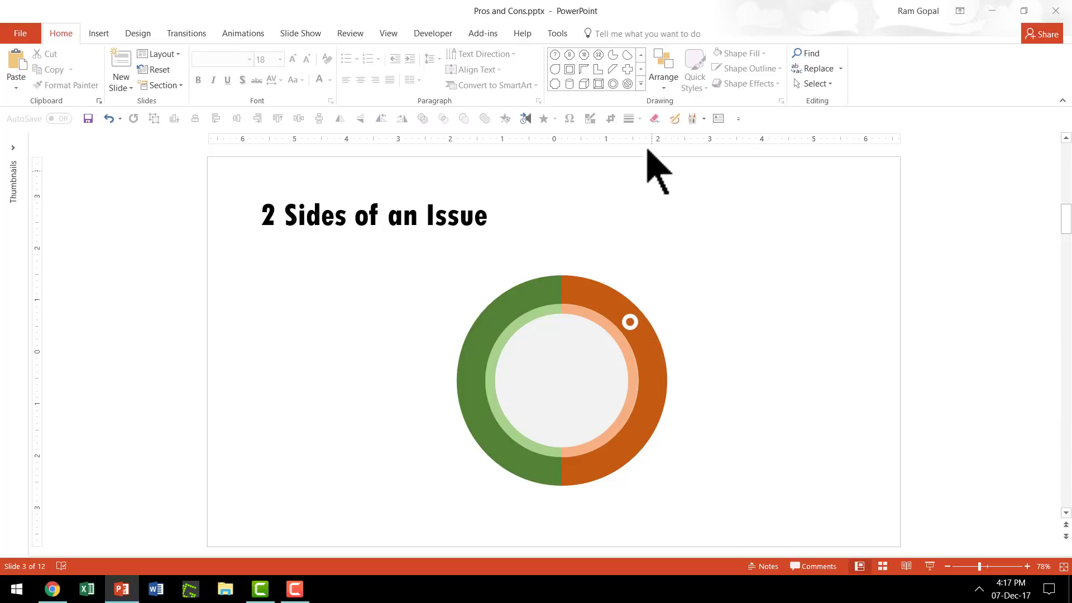
# Draw a grey 1½ pt horizontal line running right from the orange ring's dot.
pyautogui.click(640, 83)
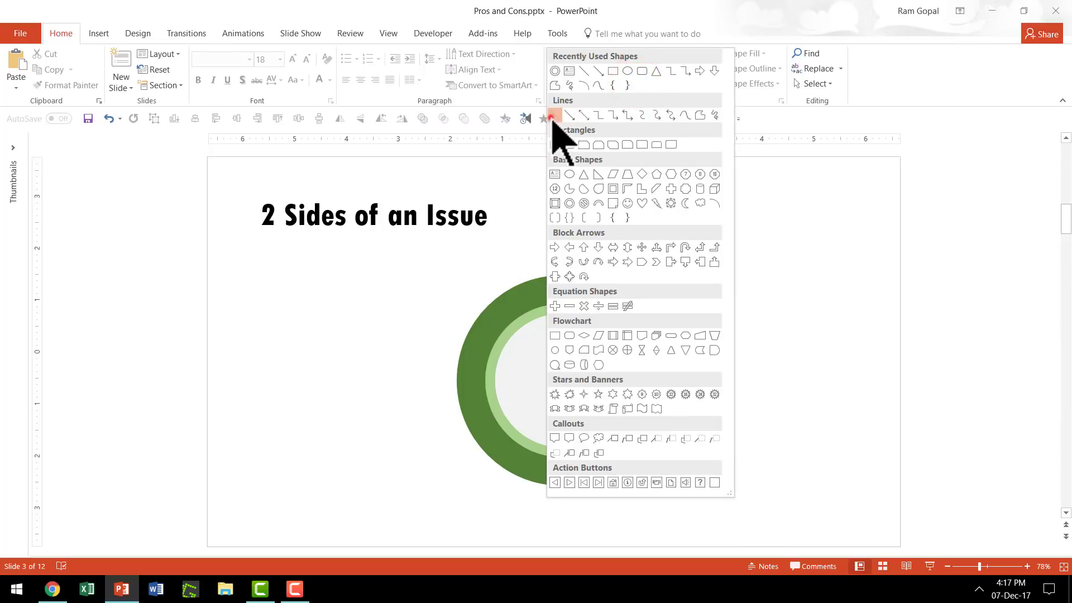
pyautogui.click(551, 118)
pyautogui.moveTo(632, 322); pyautogui.dragTo(759, 319)
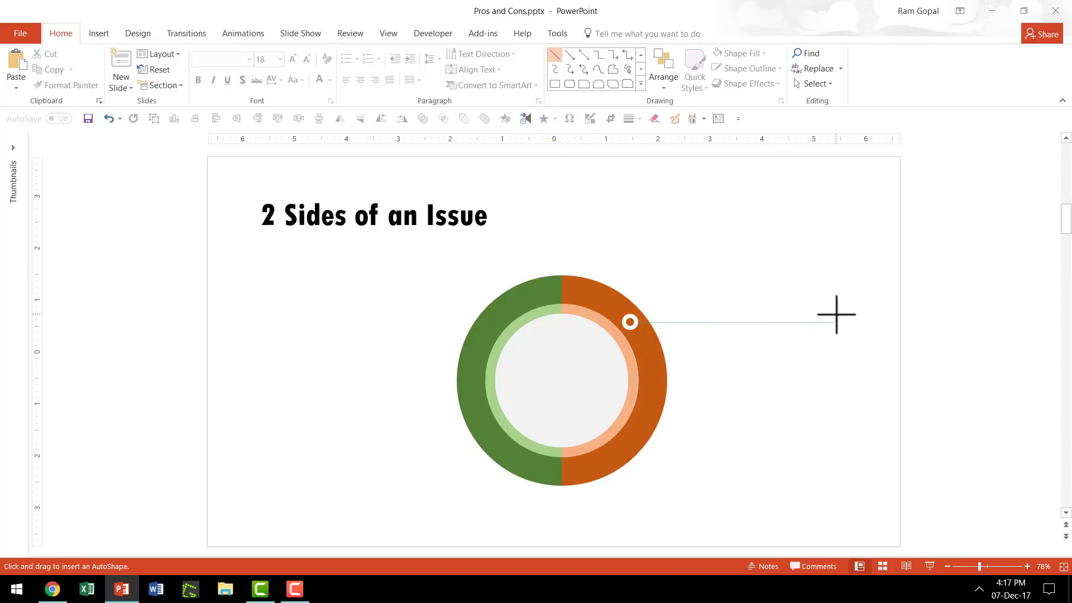
pyautogui.moveTo(847, 314); pyautogui.dragTo(847, 315)
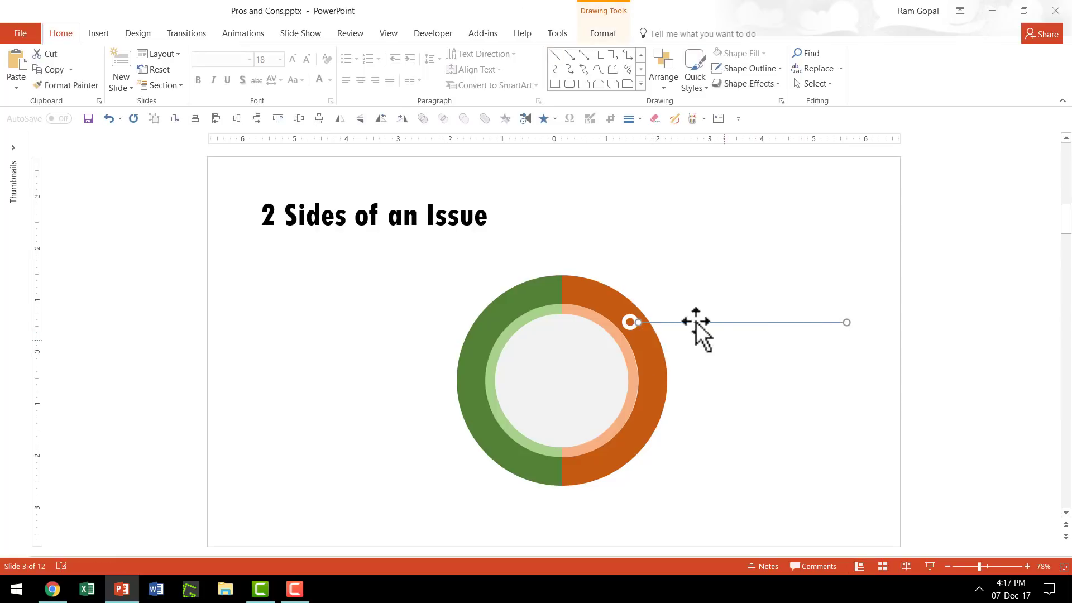
pyautogui.click(748, 69)
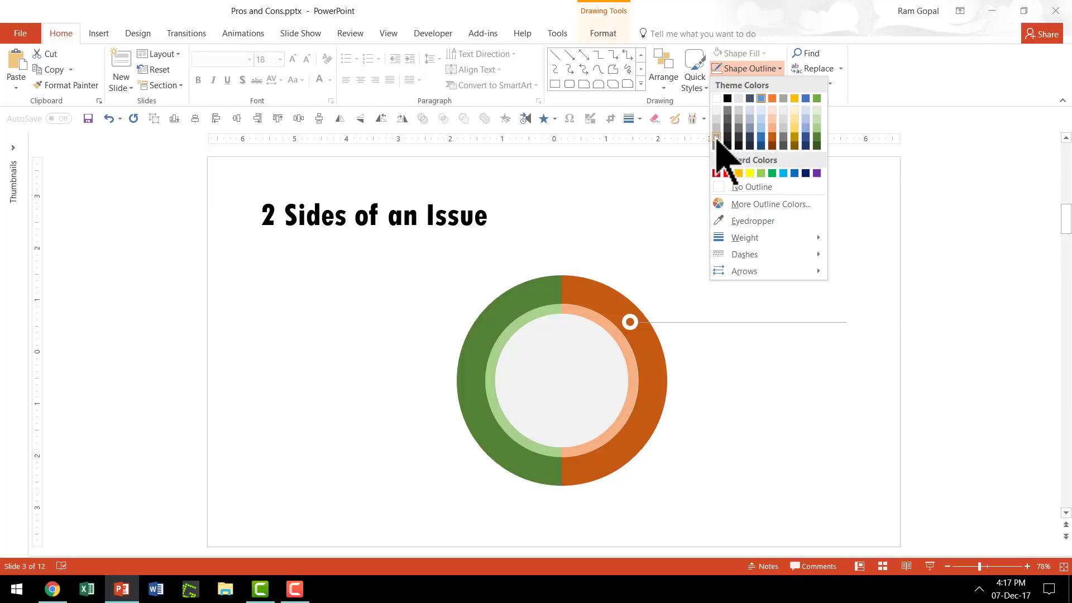
pyautogui.click(717, 138)
pyautogui.click(749, 68)
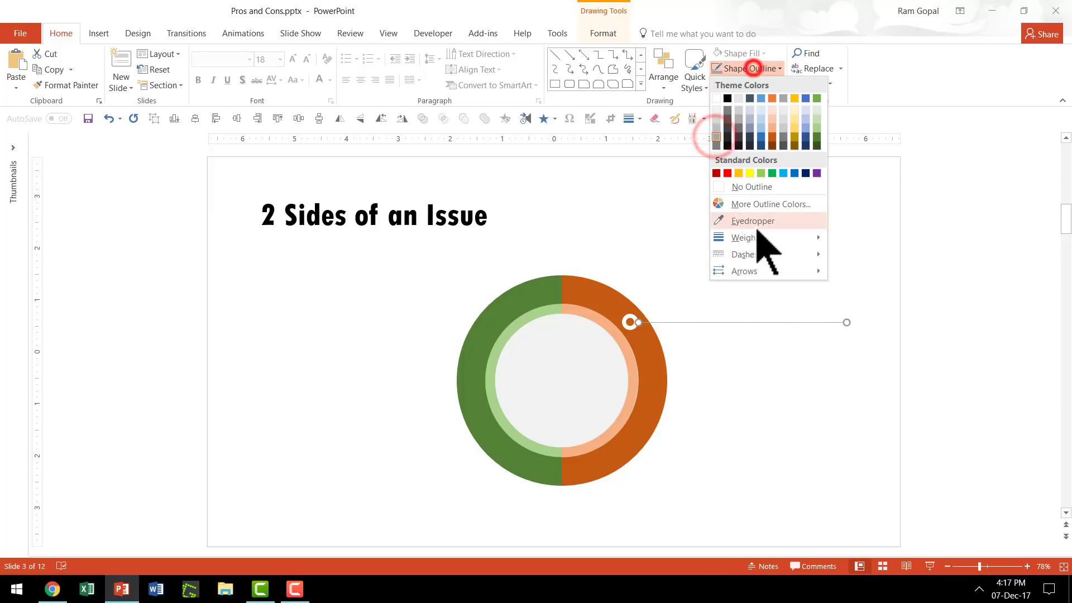
pyautogui.click(755, 237)
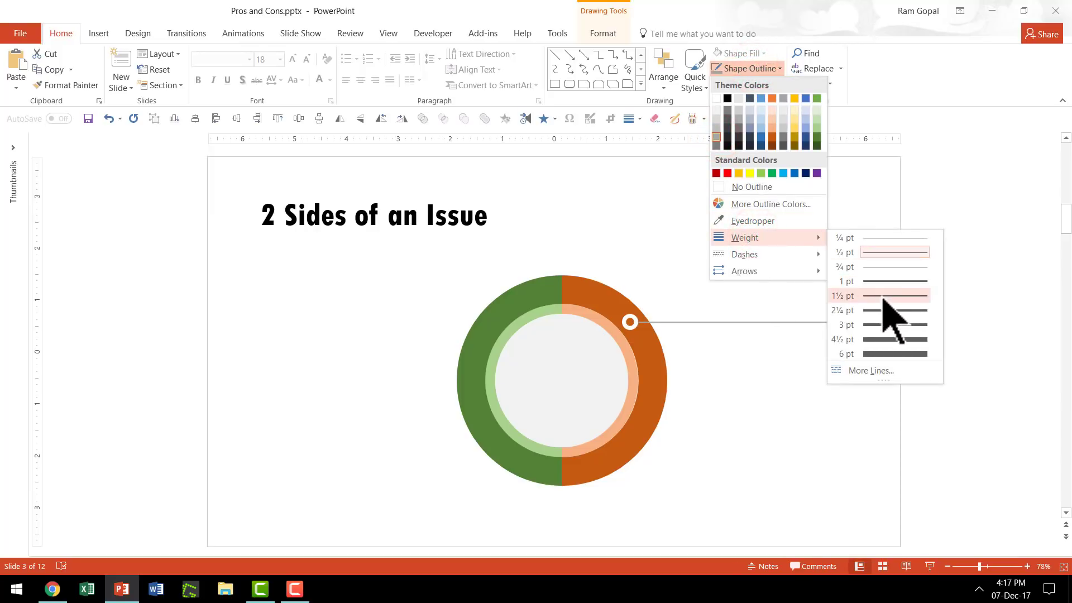
pyautogui.click(884, 296)
pyautogui.click(849, 420)
# Add a slightly larger 'Sample text' label above the line's end.
pyautogui.click(639, 84)
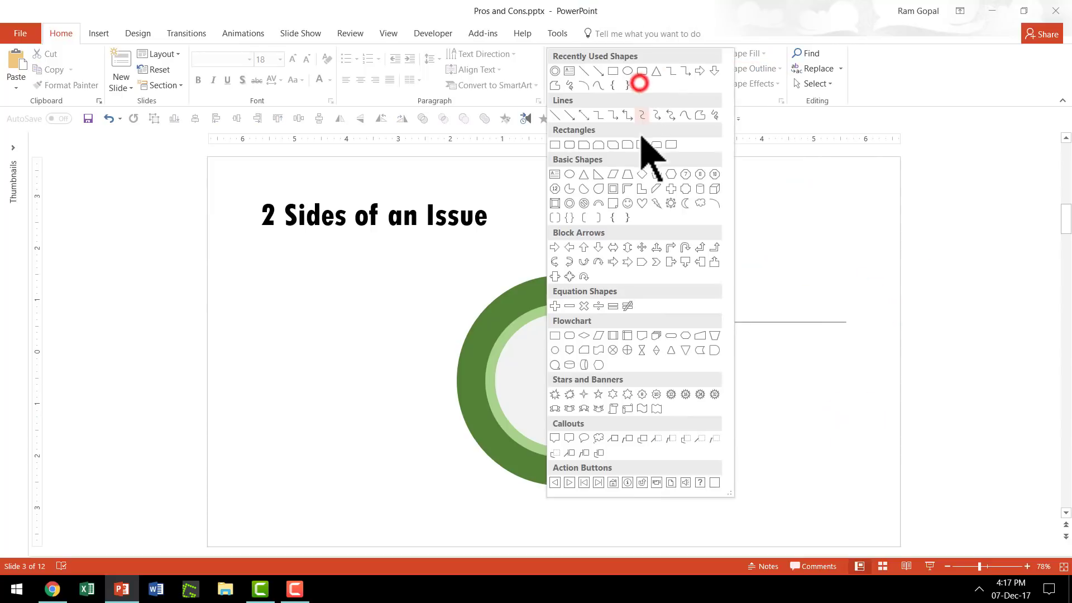
pyautogui.click(555, 174)
pyautogui.click(734, 302)
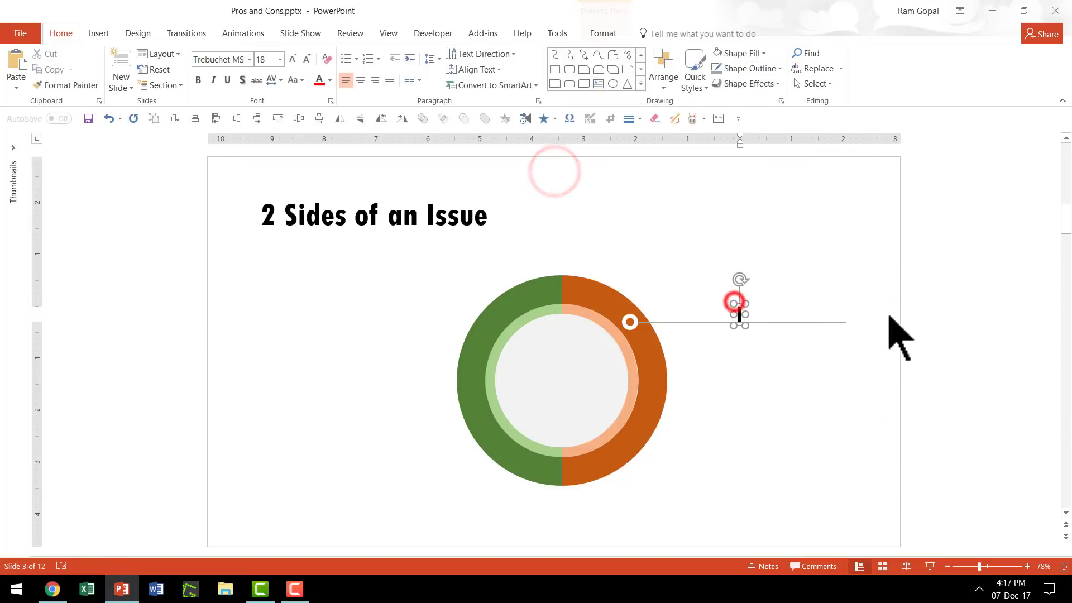
pyautogui.write('Sample')
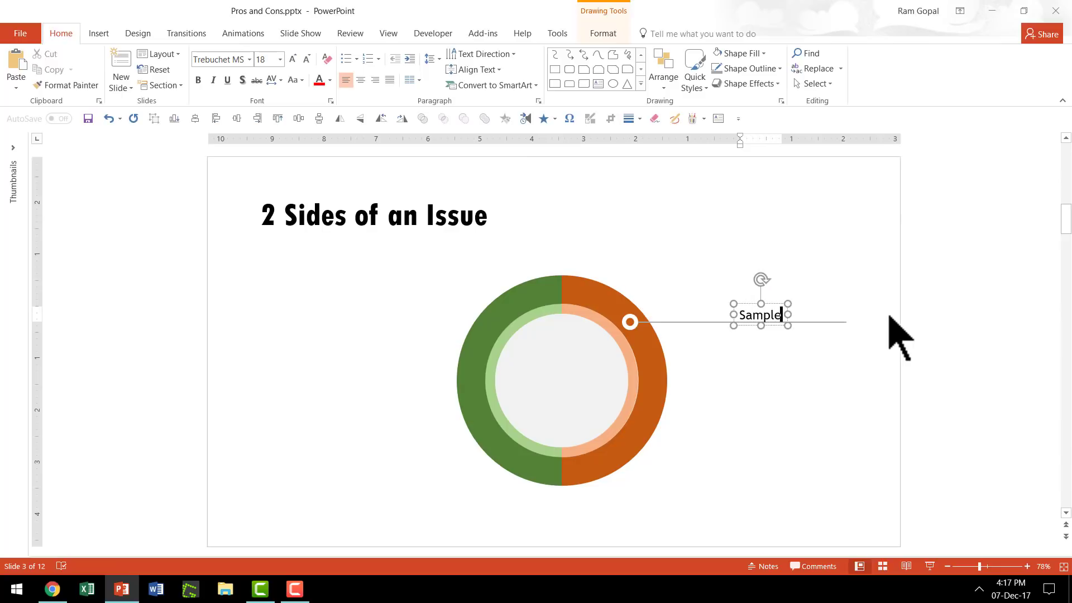
pyautogui.write(' text')
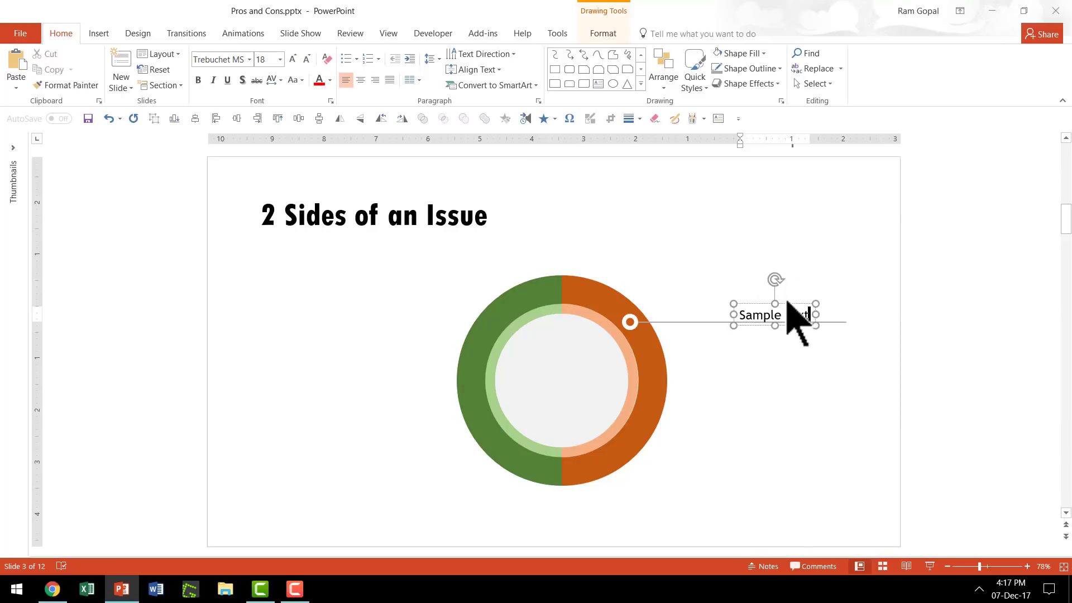
pyautogui.moveTo(792, 307); pyautogui.dragTo(829, 299)
pyautogui.click(292, 59)
pyautogui.moveTo(905, 364); pyautogui.dragTo(578, 246)
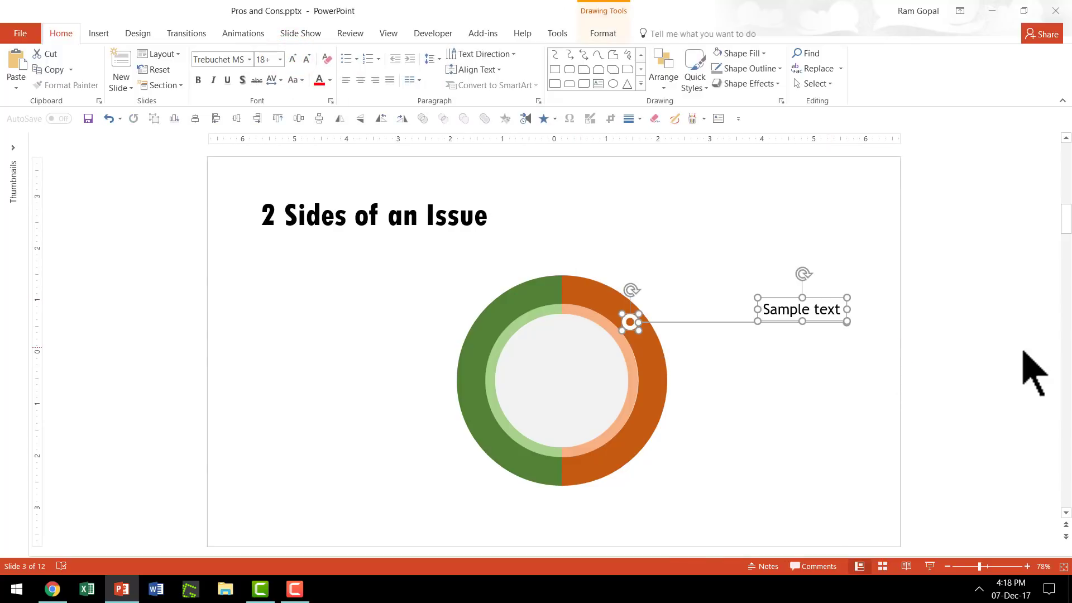
# Group the label with the dot and copy the callout down the orange side.
pyautogui.hotkey('ctrl', 'g')
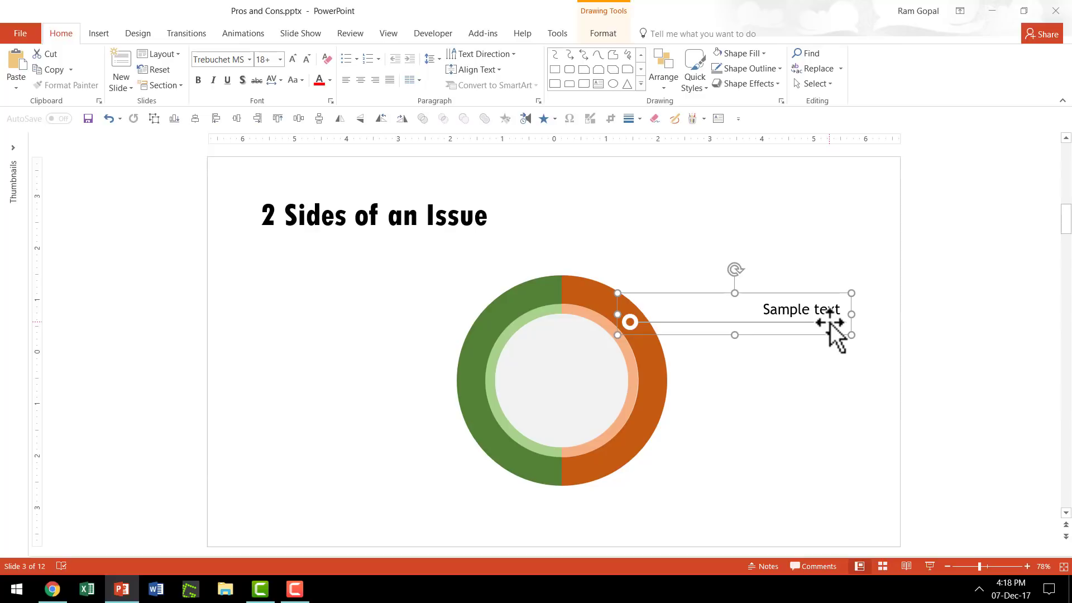
pyautogui.moveTo(830, 323); pyautogui.dragTo(826, 444)
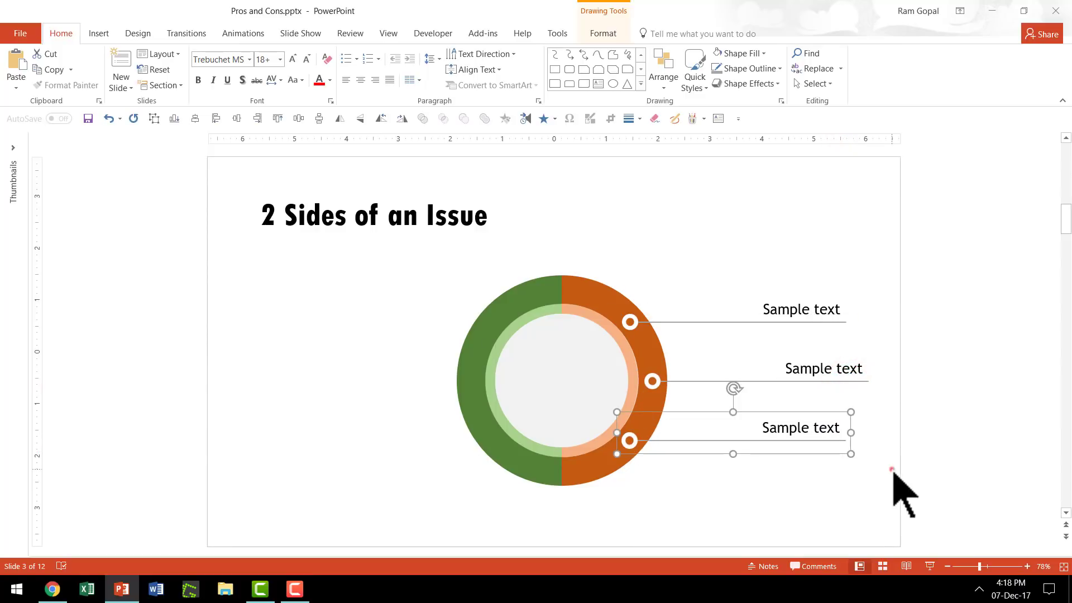
pyautogui.click(891, 468)
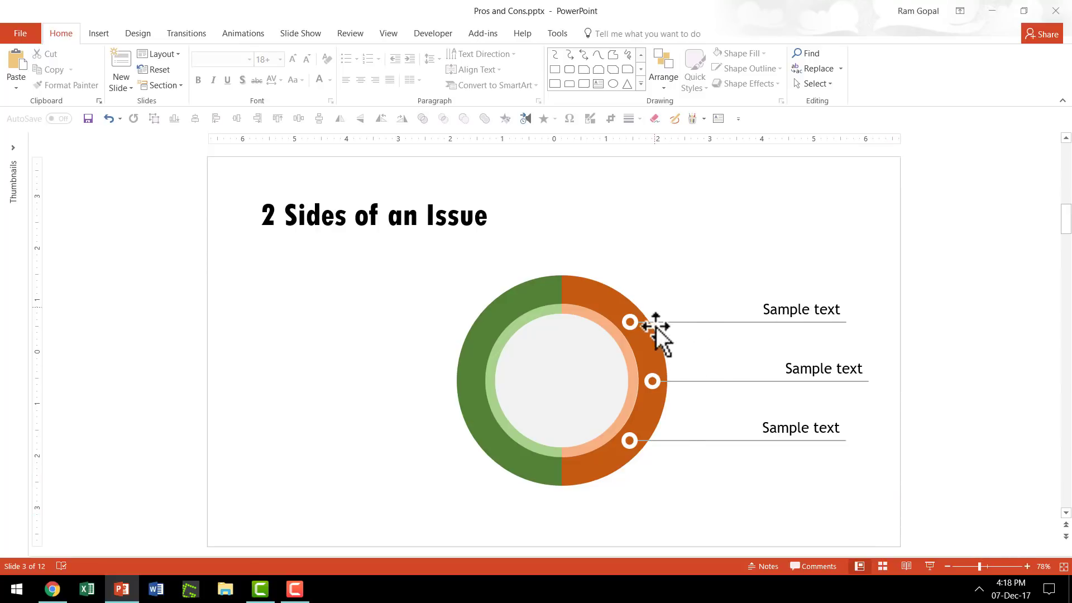
# Group the three right callouts, duplicate, flip horizontally and move the copy to the green side.
pyautogui.moveTo(925, 505)
pyautogui.mouseDown()
pyautogui.moveTo(666, 307)
pyautogui.moveTo(608, 287)
pyautogui.mouseUp()
pyautogui.hotkey('ctrl', 'g')
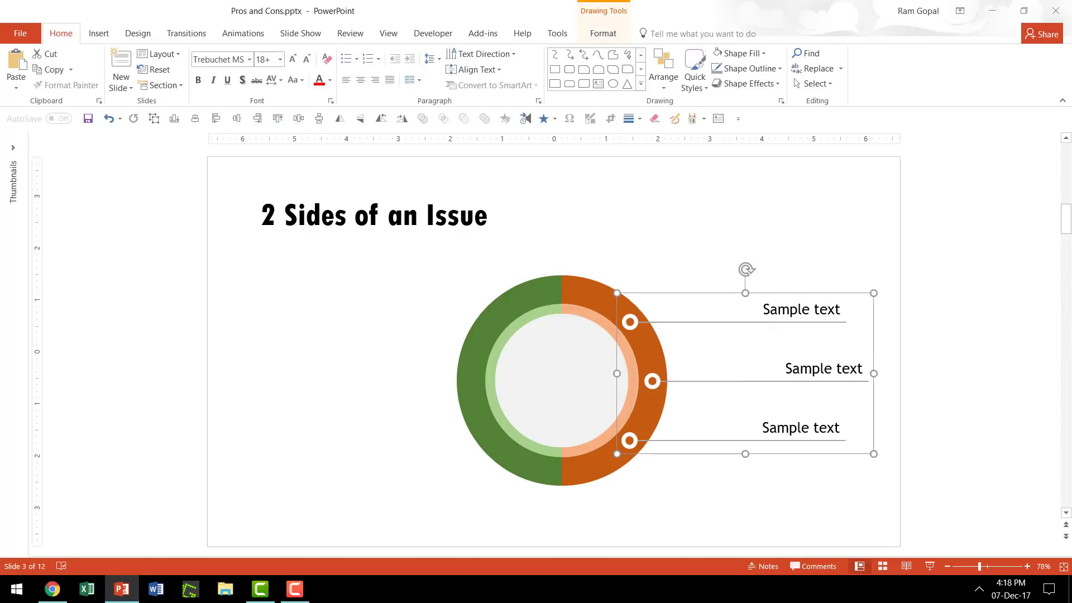
pyautogui.hotkey('ctrl', 'd')
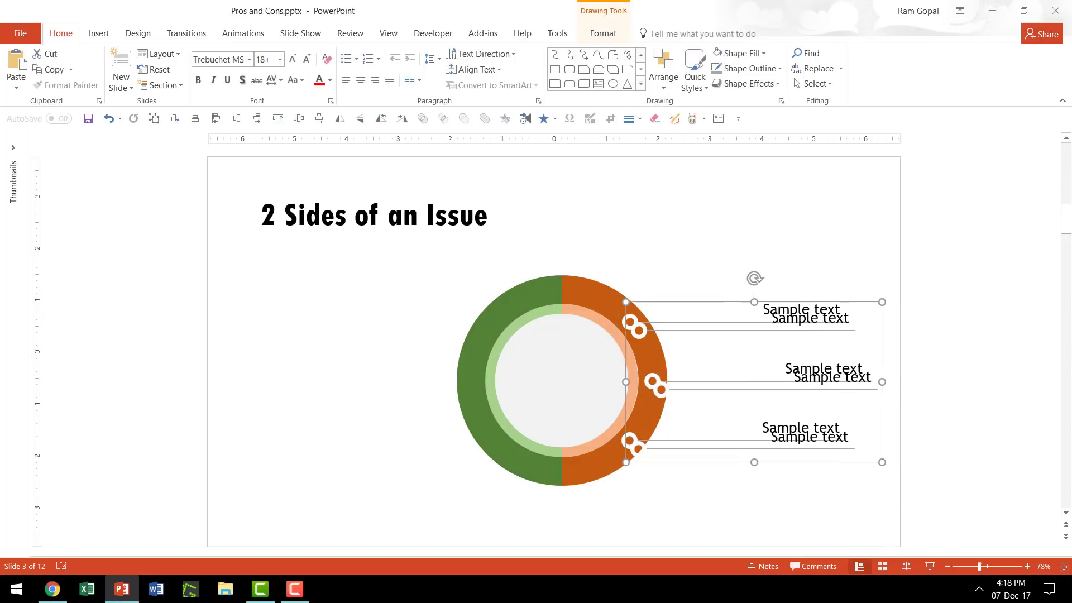
pyautogui.click(672, 70)
pyautogui.moveTo(681, 283)
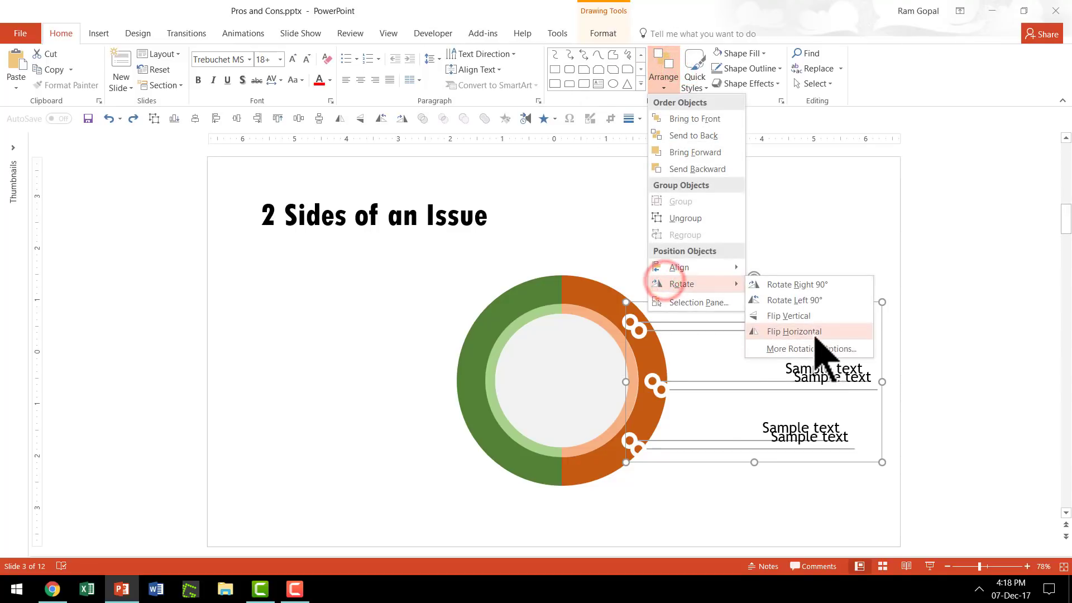
pyautogui.click(813, 332)
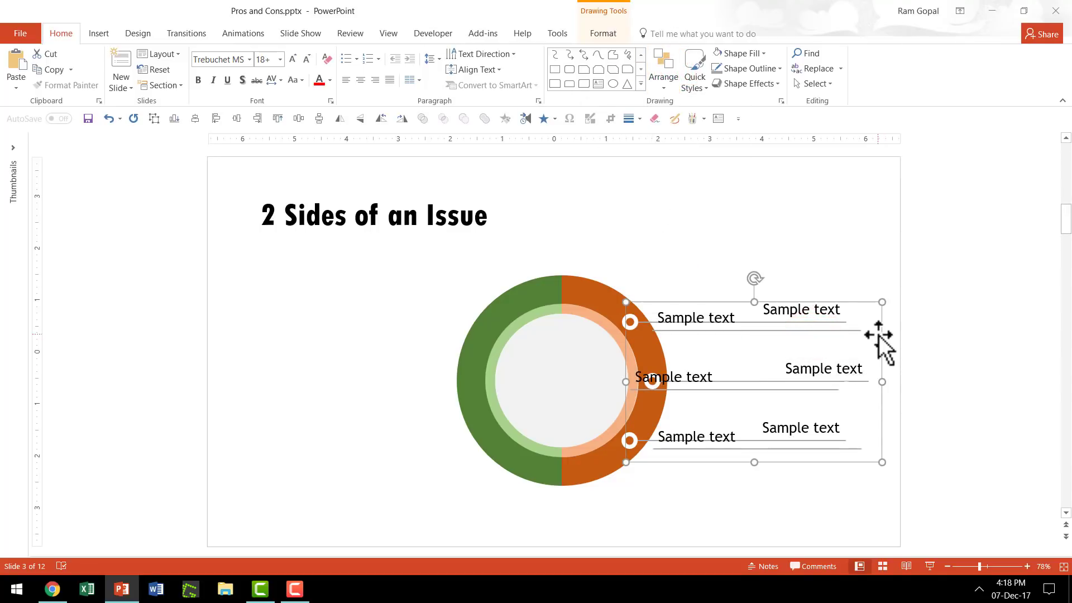
pyautogui.moveTo(879, 335); pyautogui.dragTo(504, 324)
pyautogui.click(922, 533)
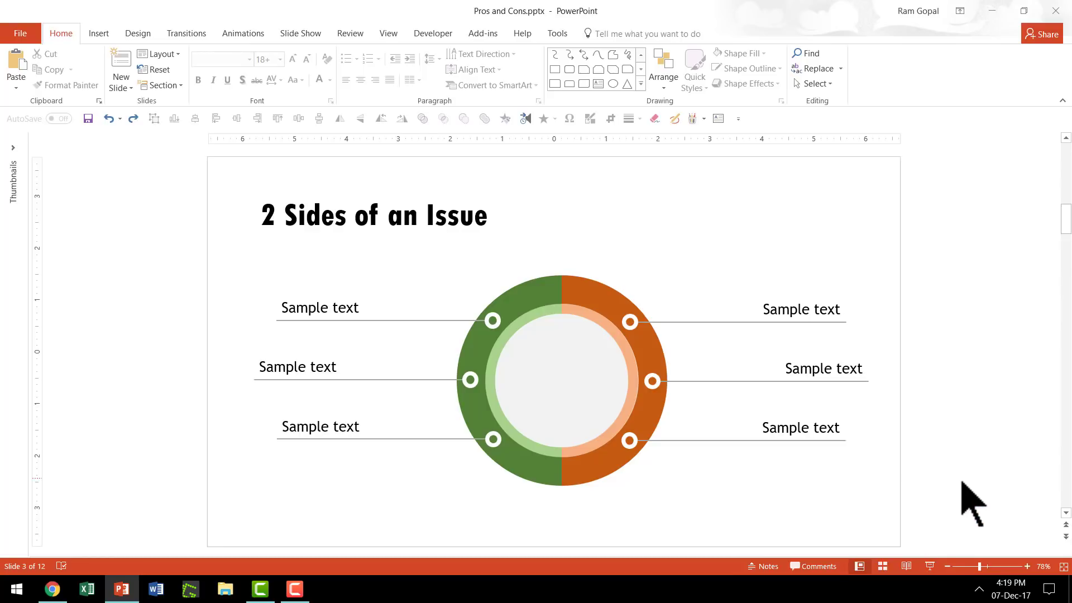
# Copy slide 2's centre text into the ring's middle on slide 3, then show the templates web page.
pyautogui.scroll(1, 950, 371)
pyautogui.click(589, 362)
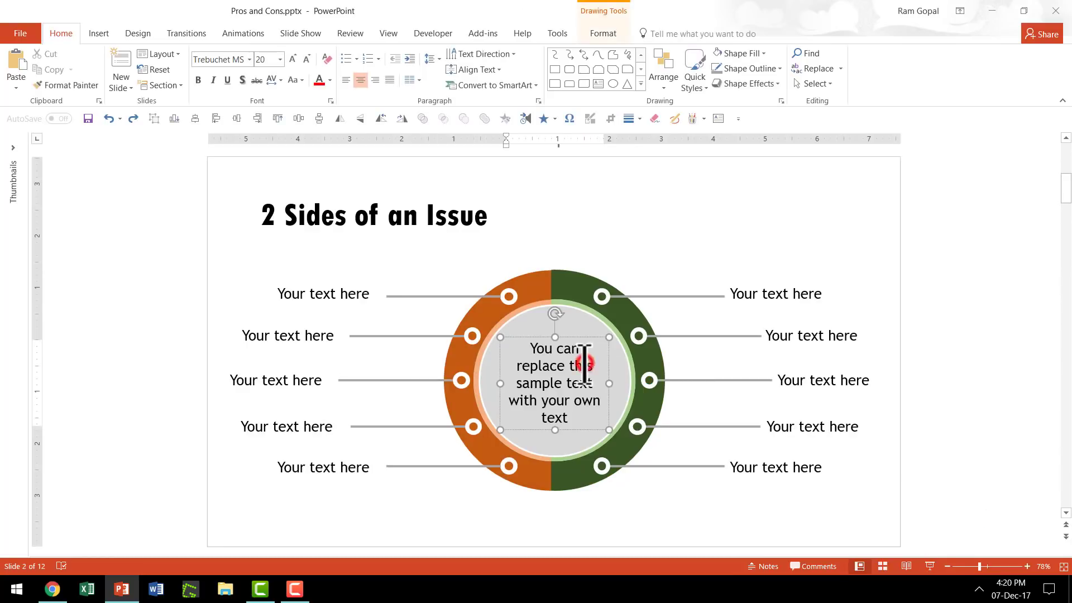
pyautogui.click(593, 336)
pyautogui.hotkey('ctrl', 'c')
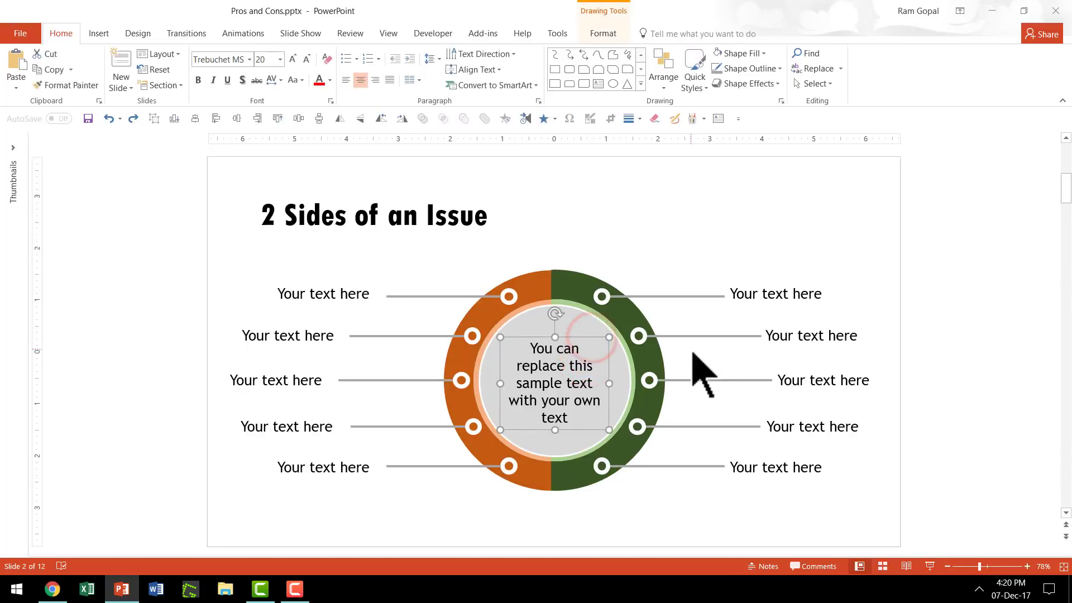
pyautogui.scroll(-1, 694, 370)
pyautogui.hotkey('ctrl', 'v')
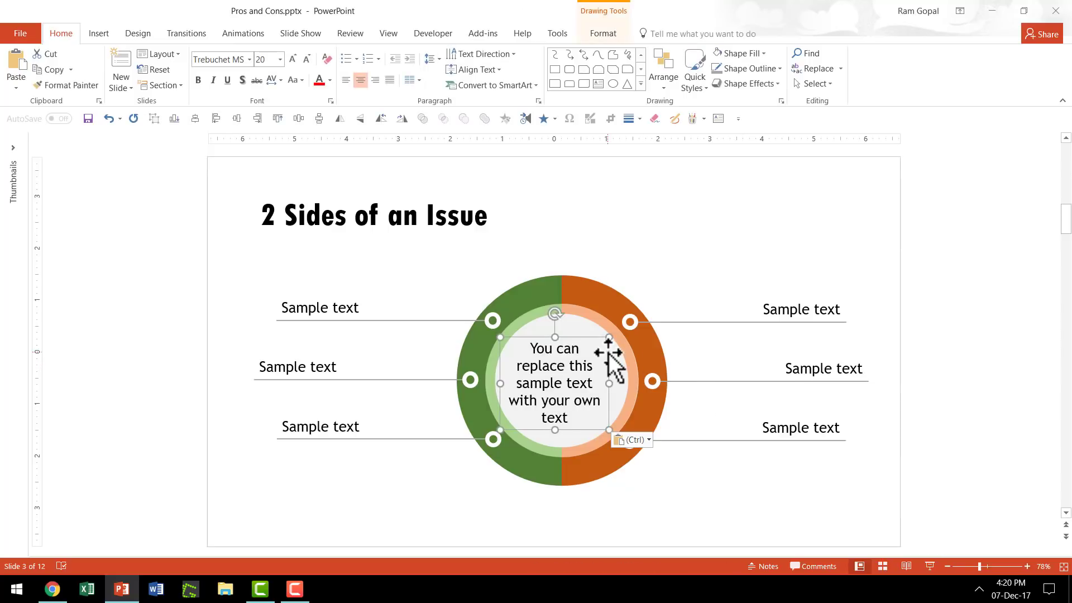
pyautogui.moveTo(610, 356); pyautogui.dragTo(618, 356)
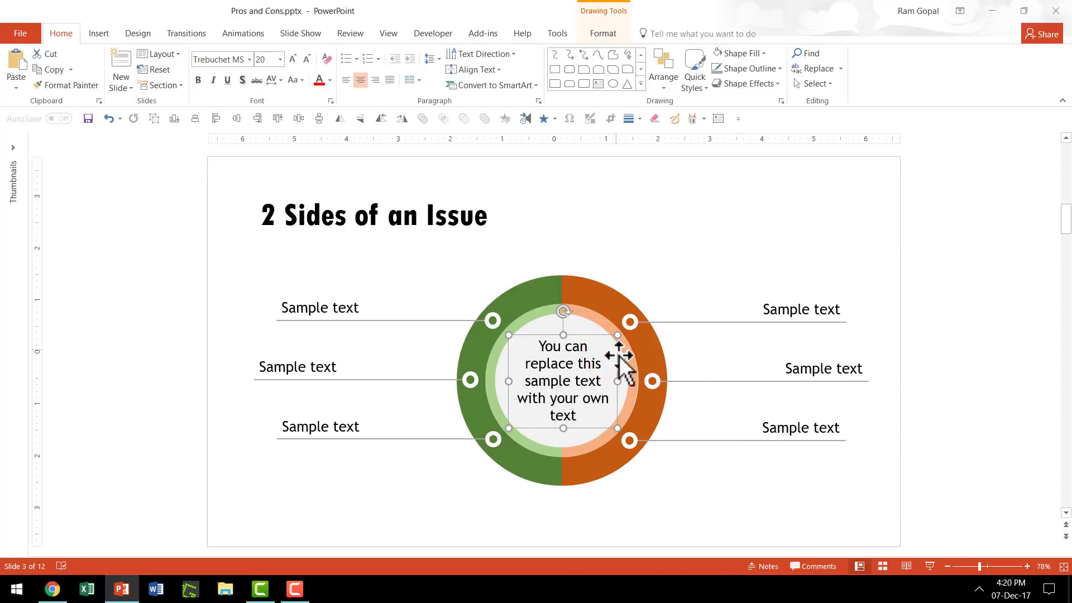
pyautogui.click(900, 511)
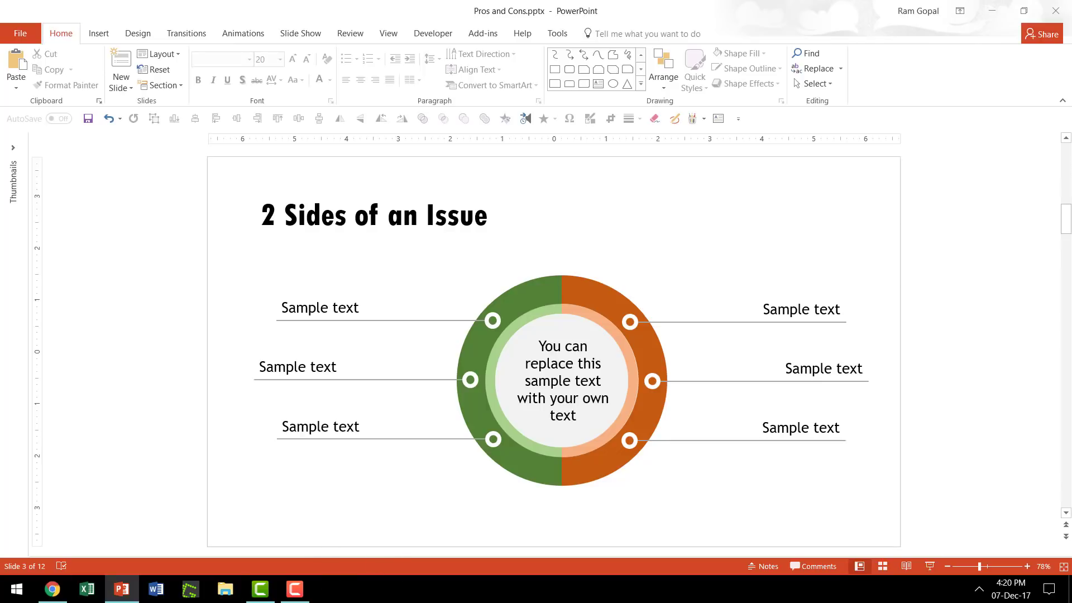
pyautogui.click(53, 589)
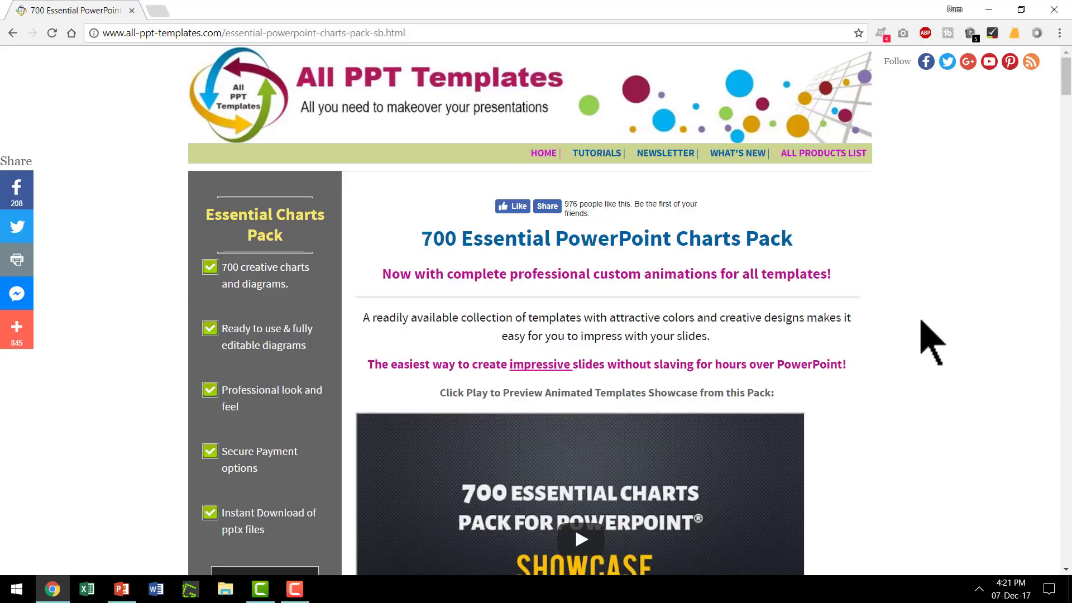
pyautogui.scroll(-10, 933, 342)
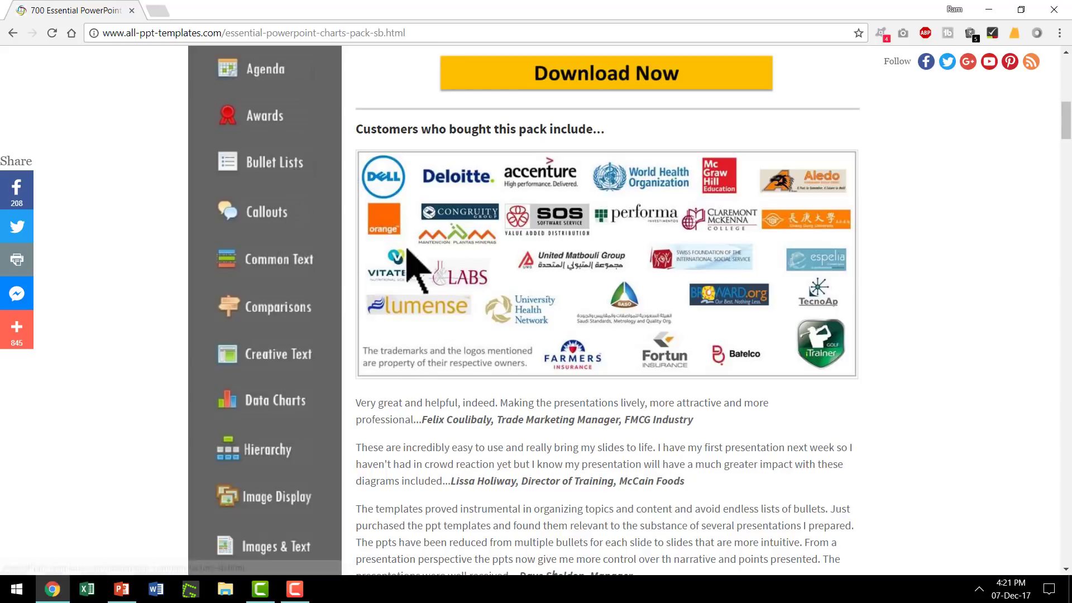
pyautogui.scroll(6, 837, 357)
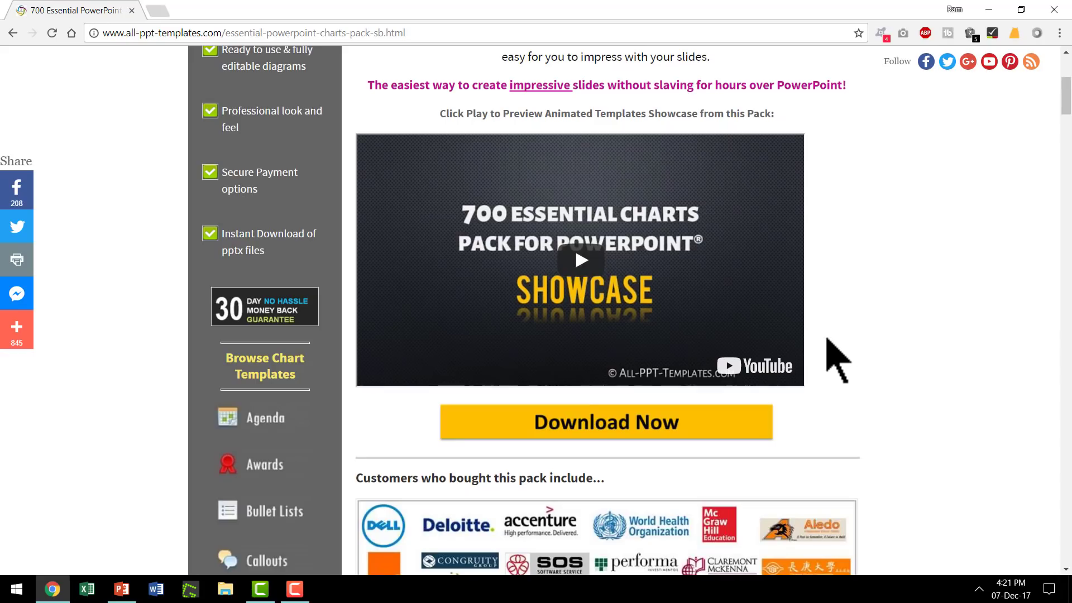
pyautogui.scroll(5, 865, 369)
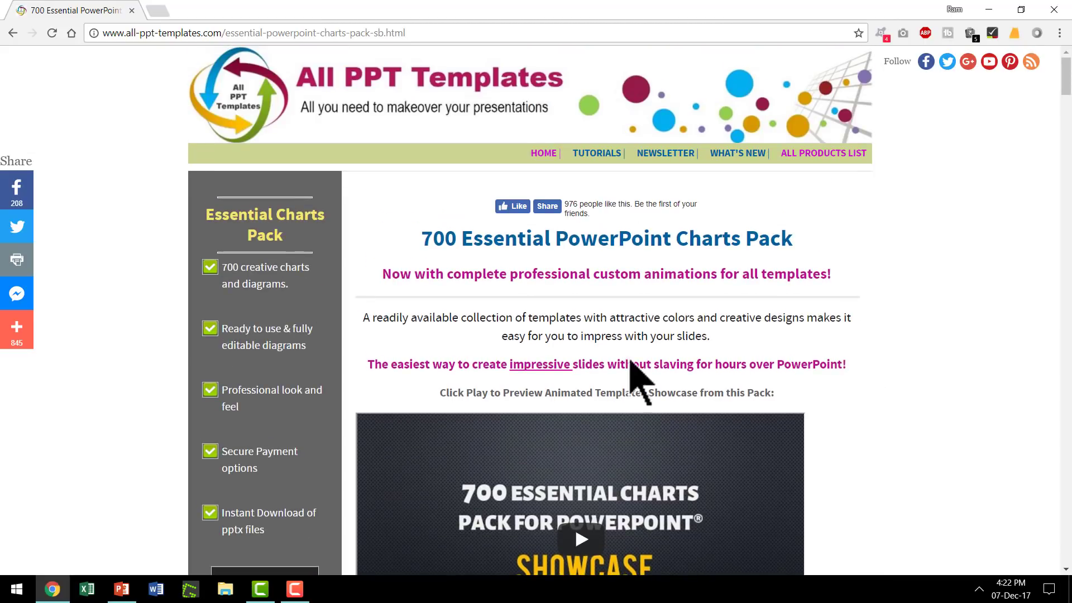
# Return to Pros and Cons.pptx and scroll to slide 4, the Puzzle style Positives/Negatives diagram.
pyautogui.click(121, 589)
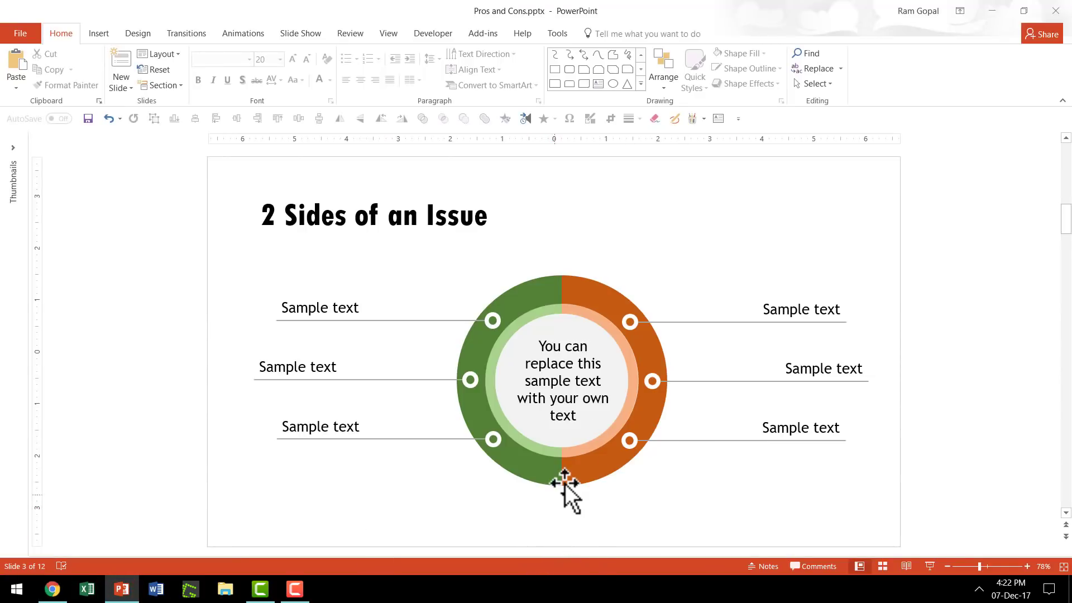
pyautogui.scroll(-1, 629, 479)
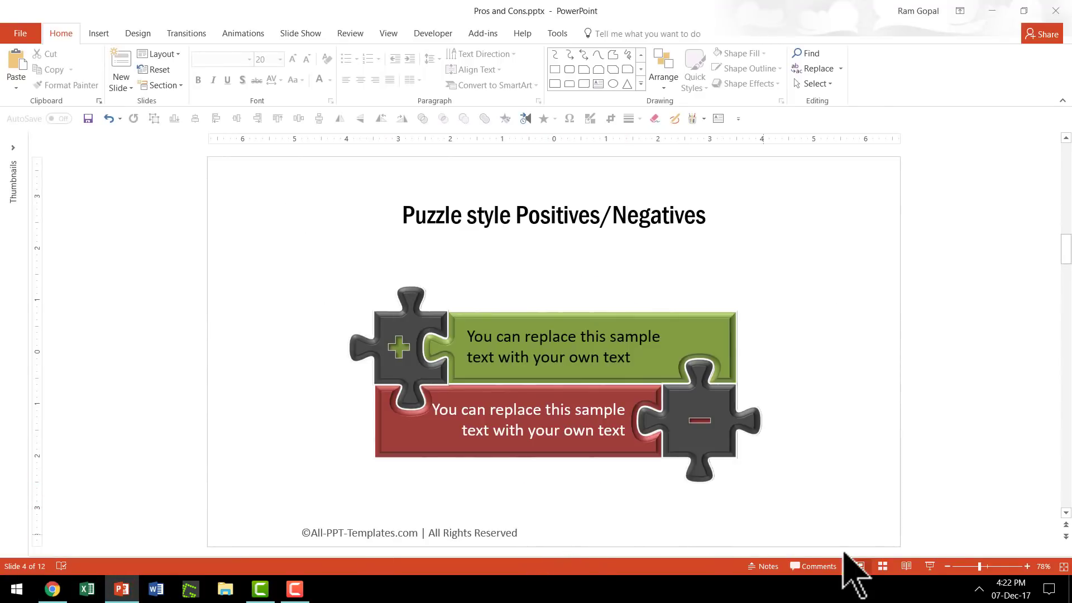